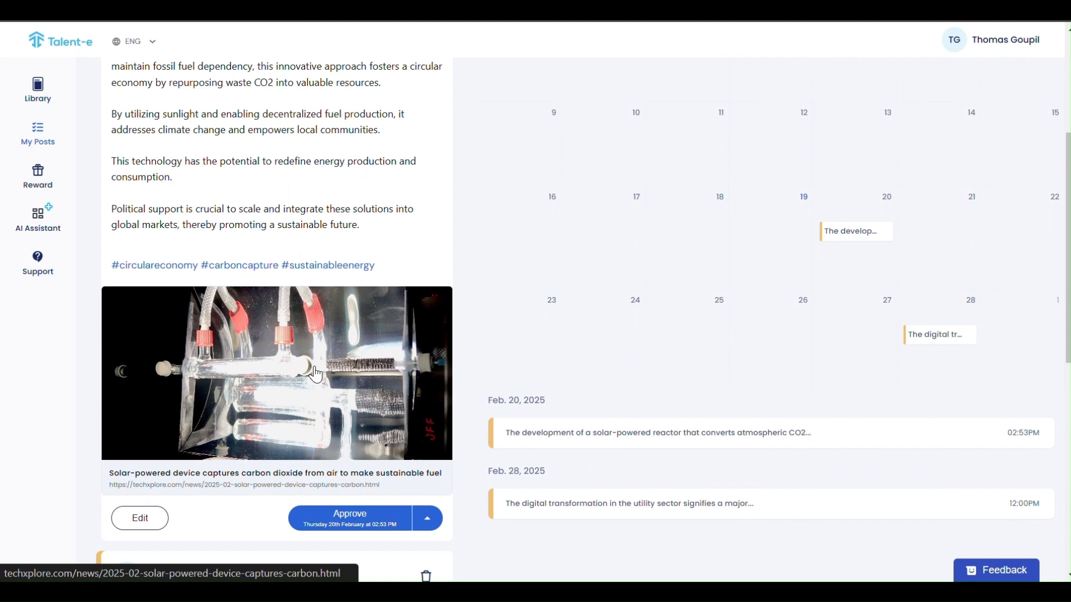
Scroll to the top of the For Review list to show the solar-powered CO2 reactor post.
scroll(315, 374, "up", 5)
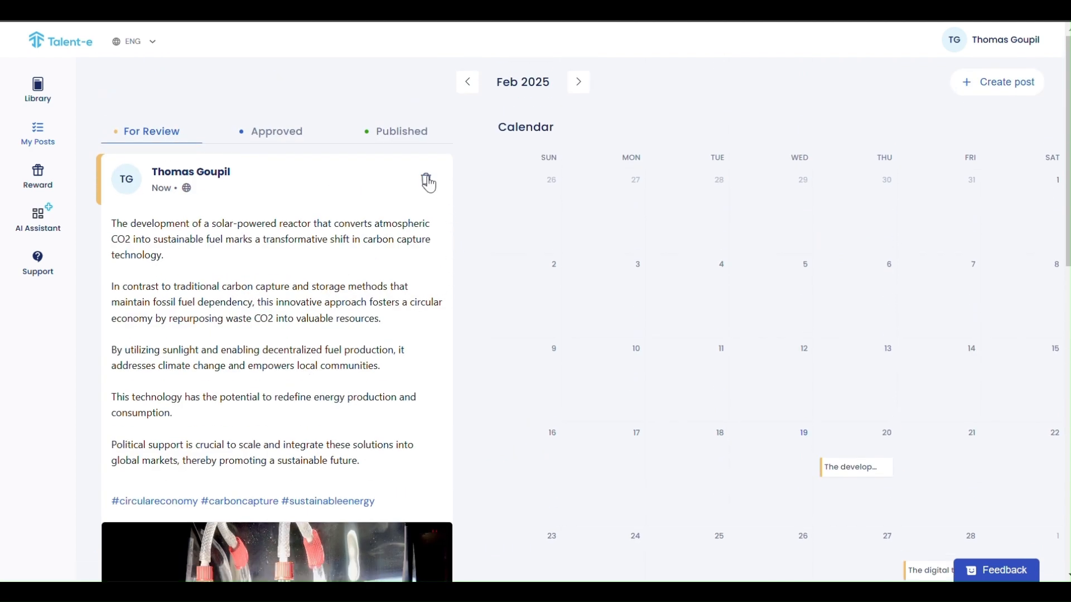
Trash the solar-powered reactor post, then check the utility post's Approve options without choosing one.
left_click(427, 180)
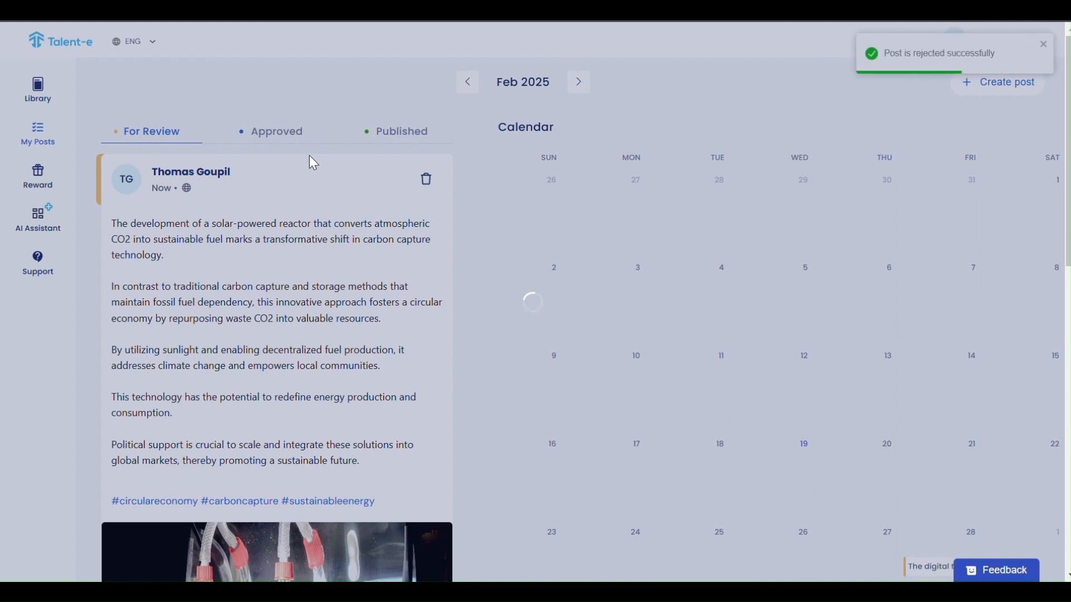
scroll(251, 157, "down", 4)
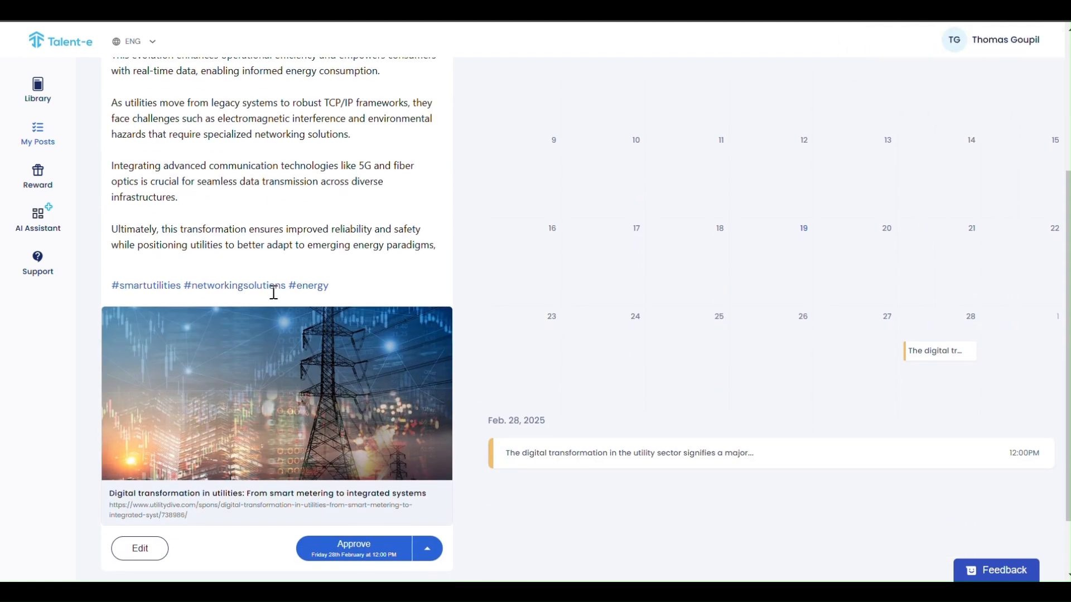
scroll(274, 293, "up", 1)
scroll(271, 289, "down", 2)
scroll(271, 289, "up", 2)
scroll(276, 299, "down", 2)
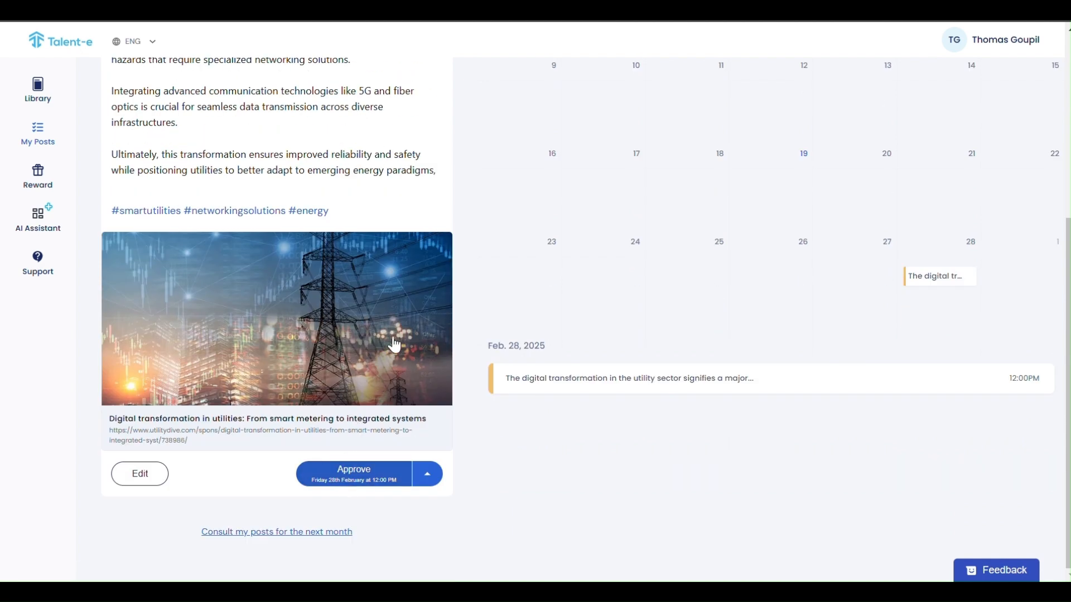
scroll(368, 352, "up", 3)
scroll(340, 290, "down", 2)
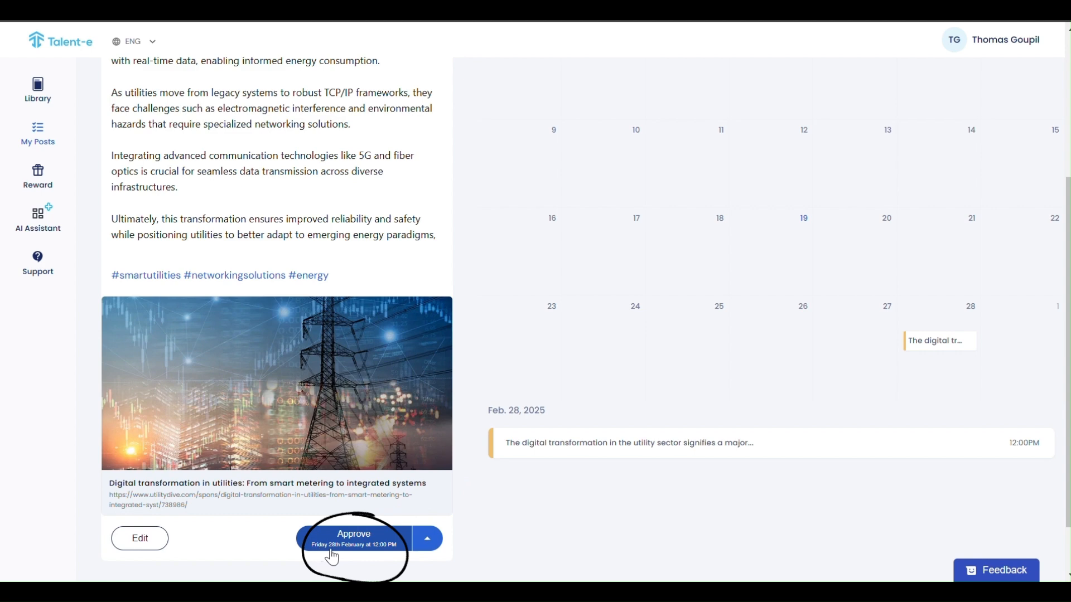
left_click(428, 543)
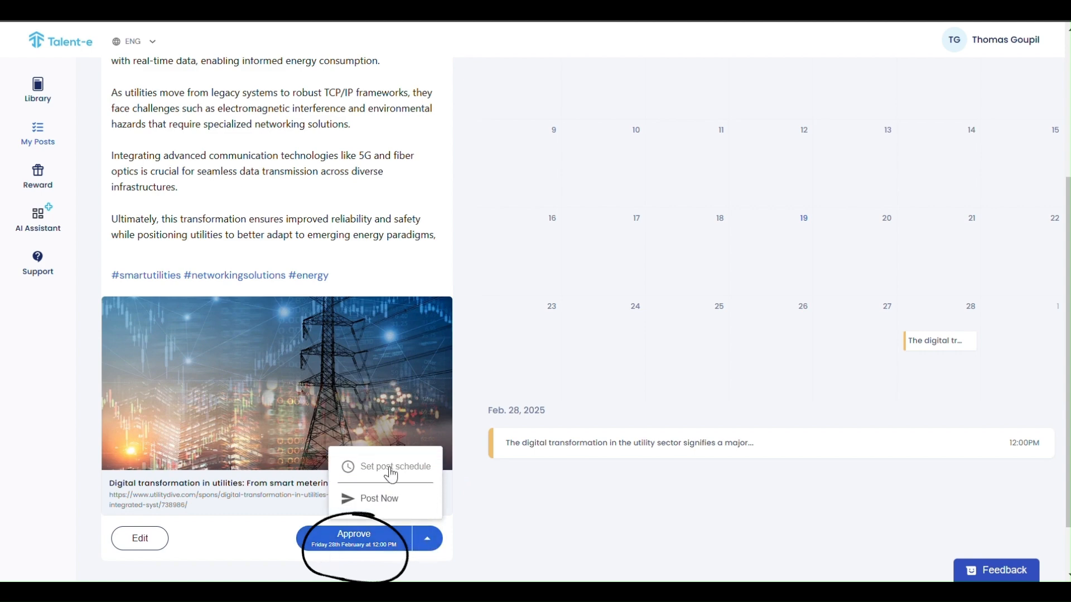
left_click(529, 526)
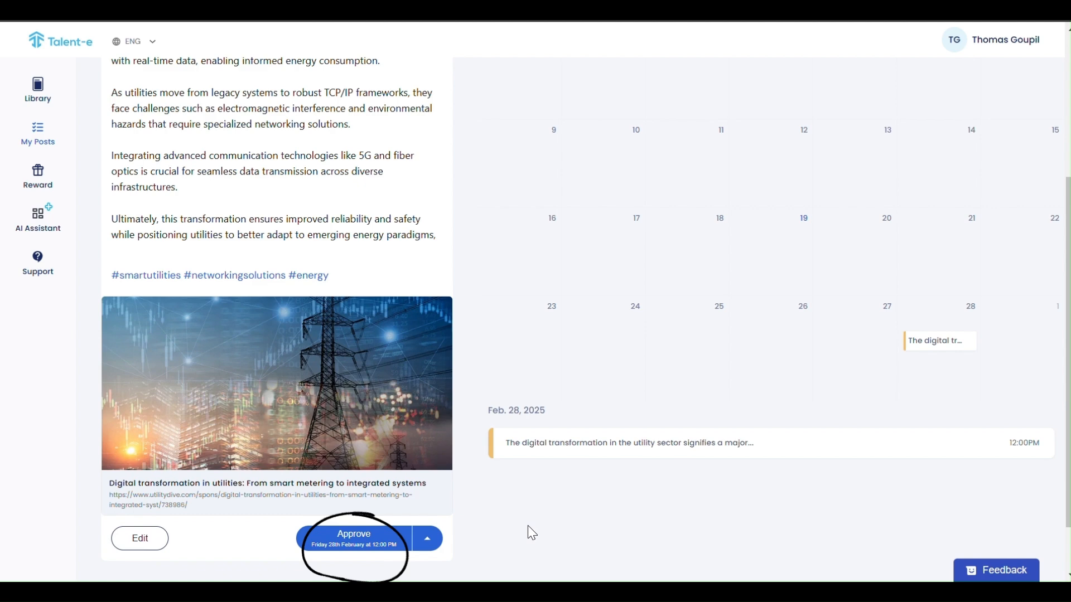
Open the utilities digital-transformation post in the Update post editor and review its preview, hashtags and article.
left_click(141, 538)
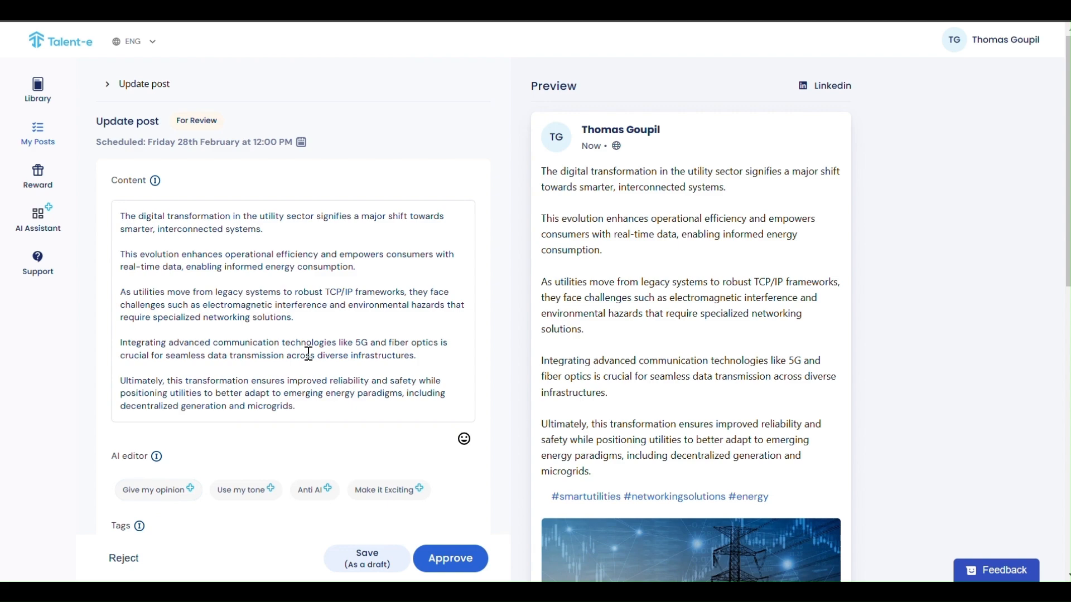
scroll(759, 239, "down", 5)
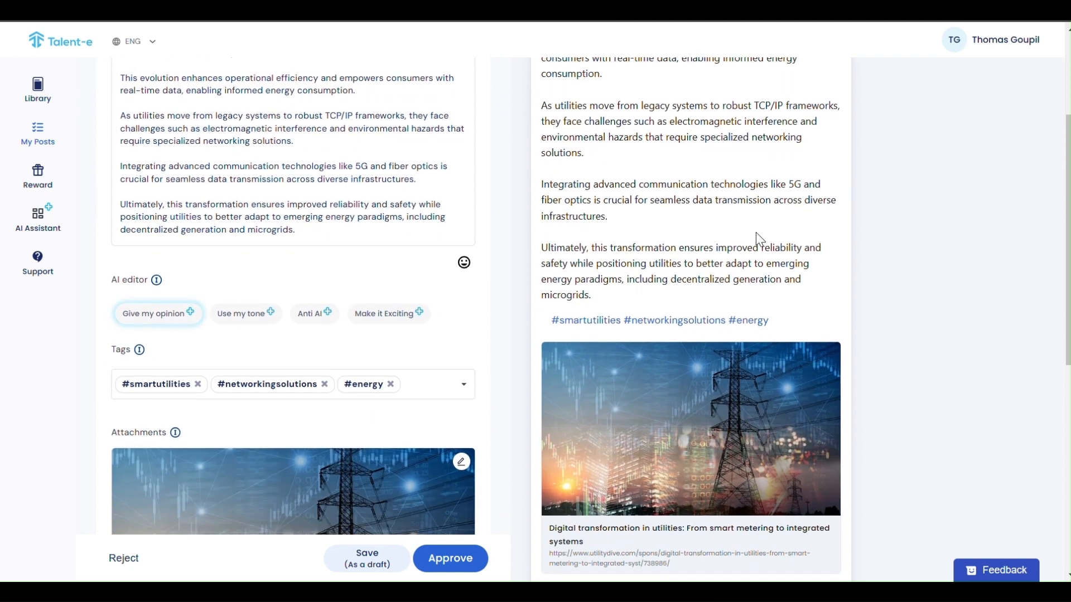
scroll(756, 237, "up", 5)
scroll(668, 427, "down", 3)
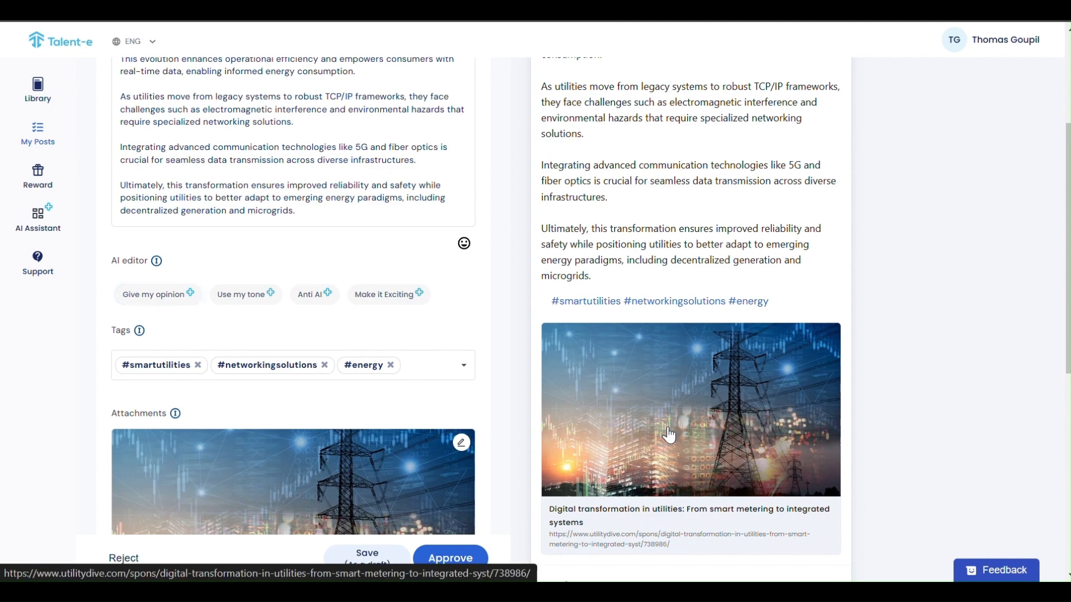
scroll(668, 434, "up", 1)
scroll(668, 435, "up", 3)
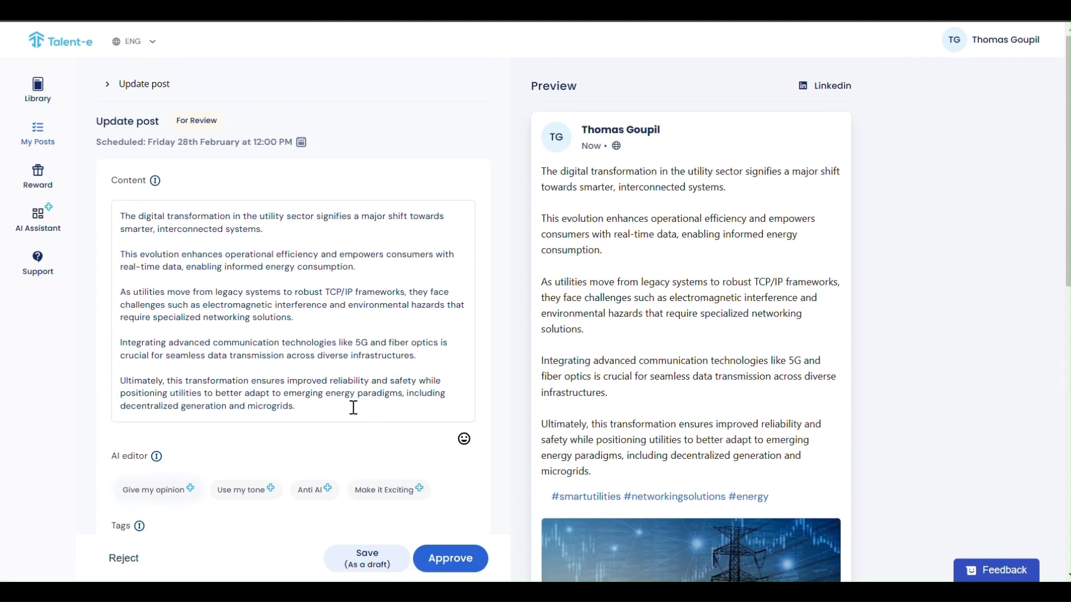
Delete the 'Integrating…' paragraph about 5G and fiber optics from the post text.
left_click(425, 355)
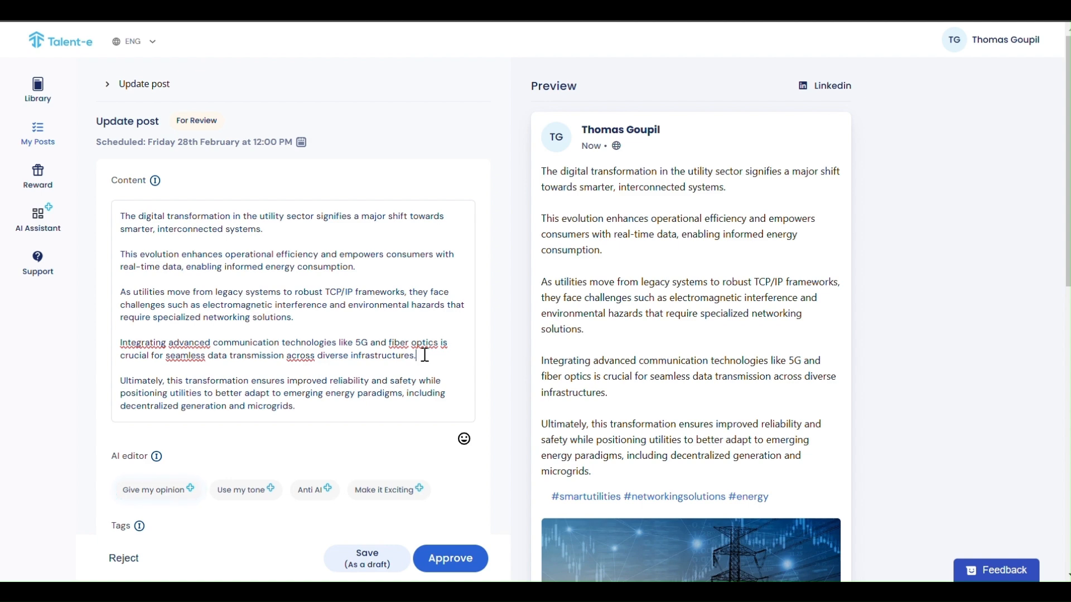
left_click_drag(424, 355, 118, 342)
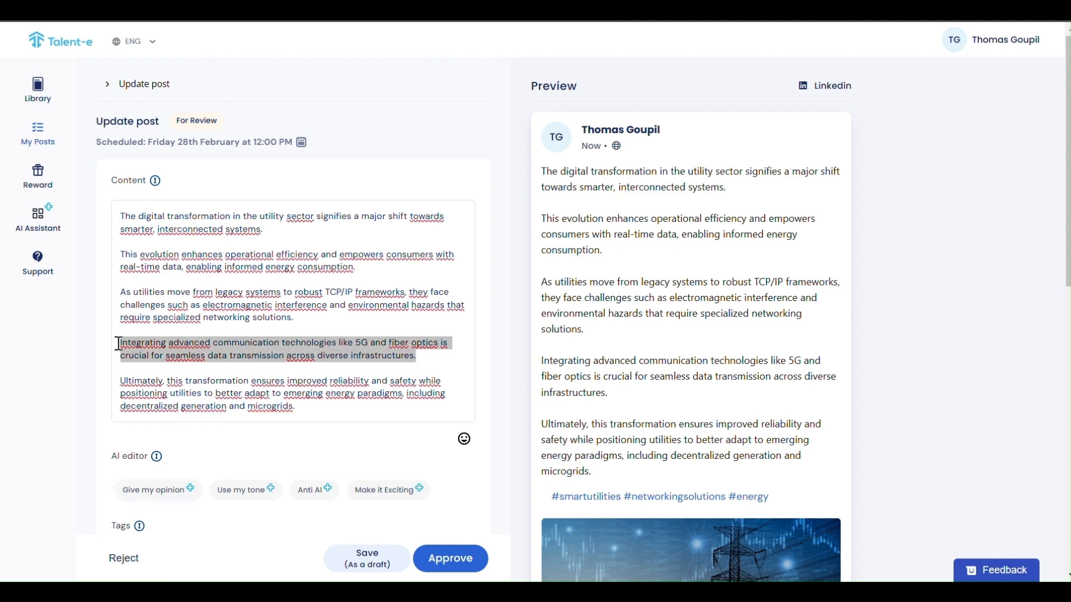
key("BackSpace")
key("BackSpace")
key("BackSpace")
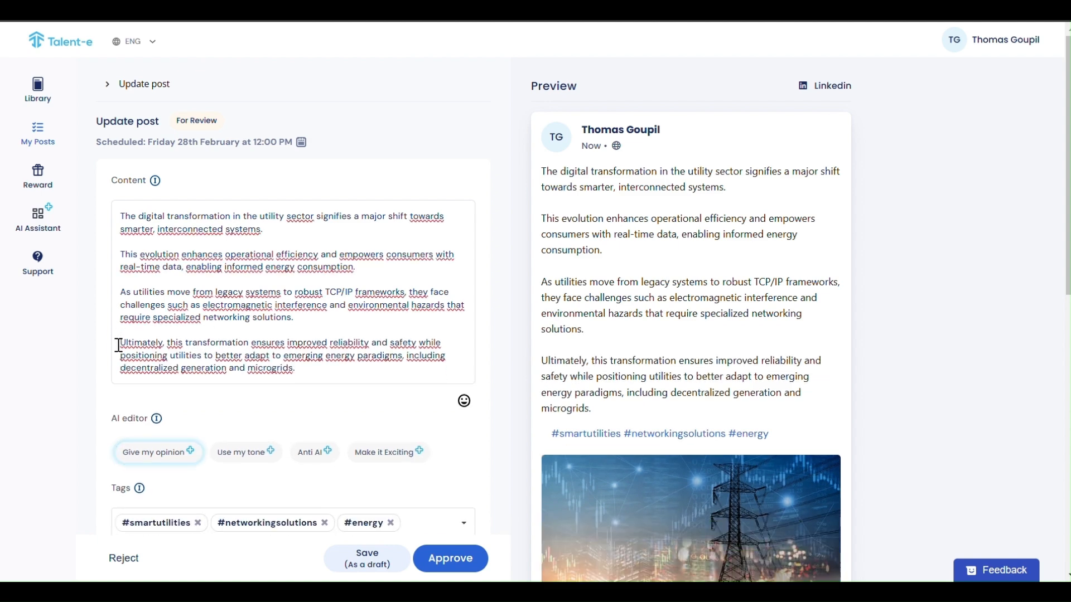
Add a new closing line 'Do you agree?' after 'microgrids.'.
left_click(301, 371)
key("Return")
key("Return")
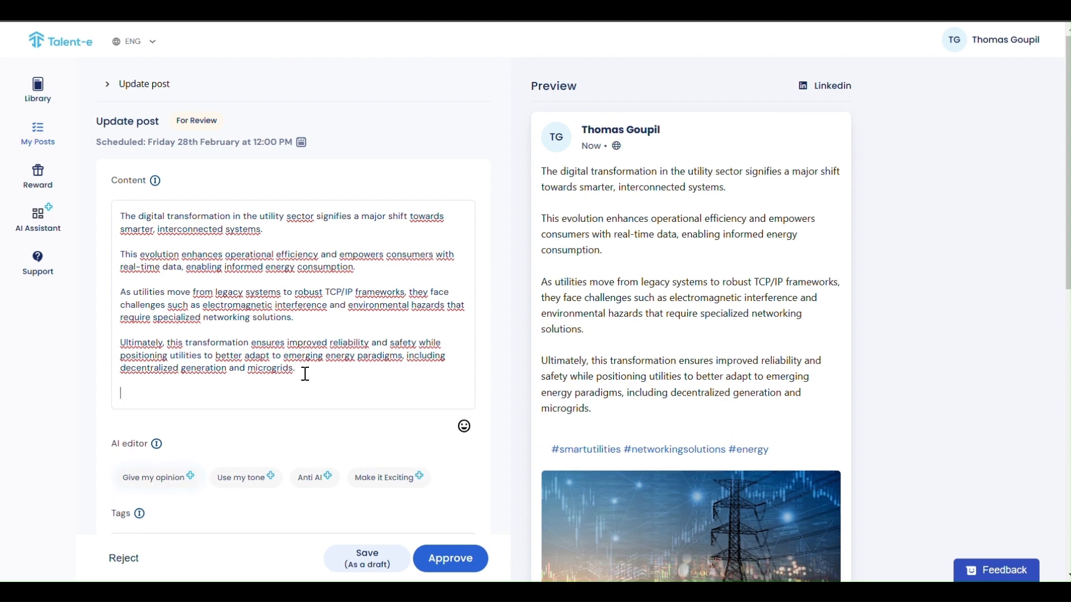
type("Do you add")
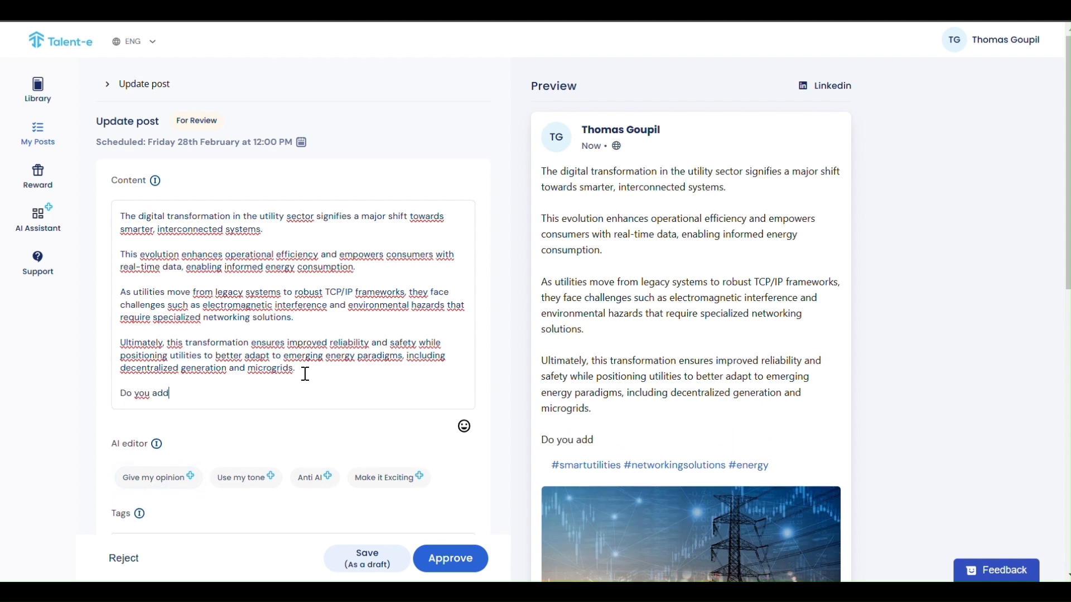
key("BackSpace")
key("BackSpace")
type("gree")
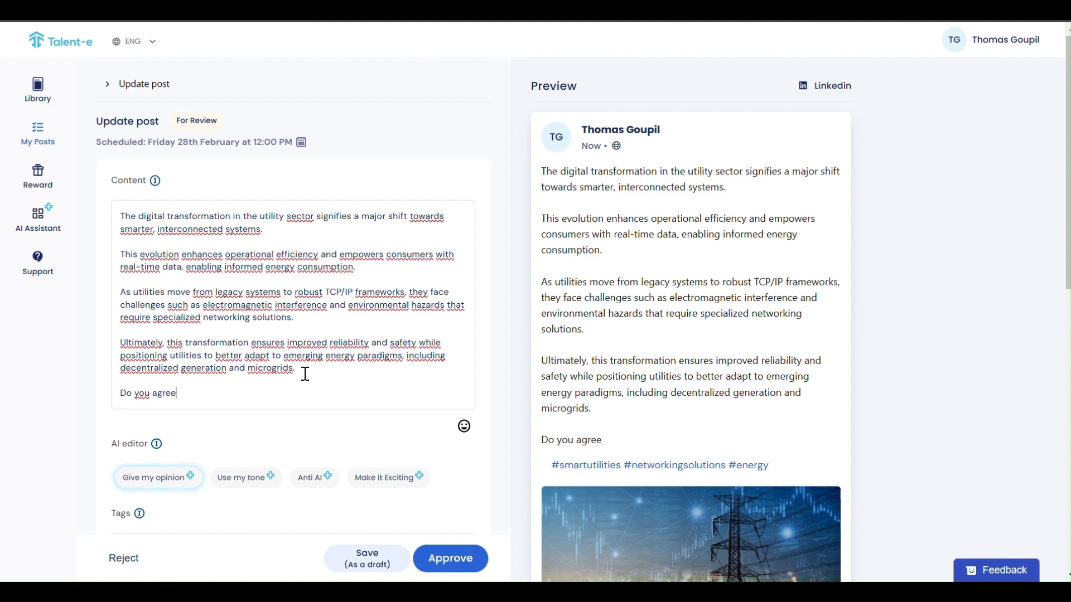
type("?")
left_click(464, 427)
scroll(441, 430, "down", 3)
scroll(301, 449, "down", 1)
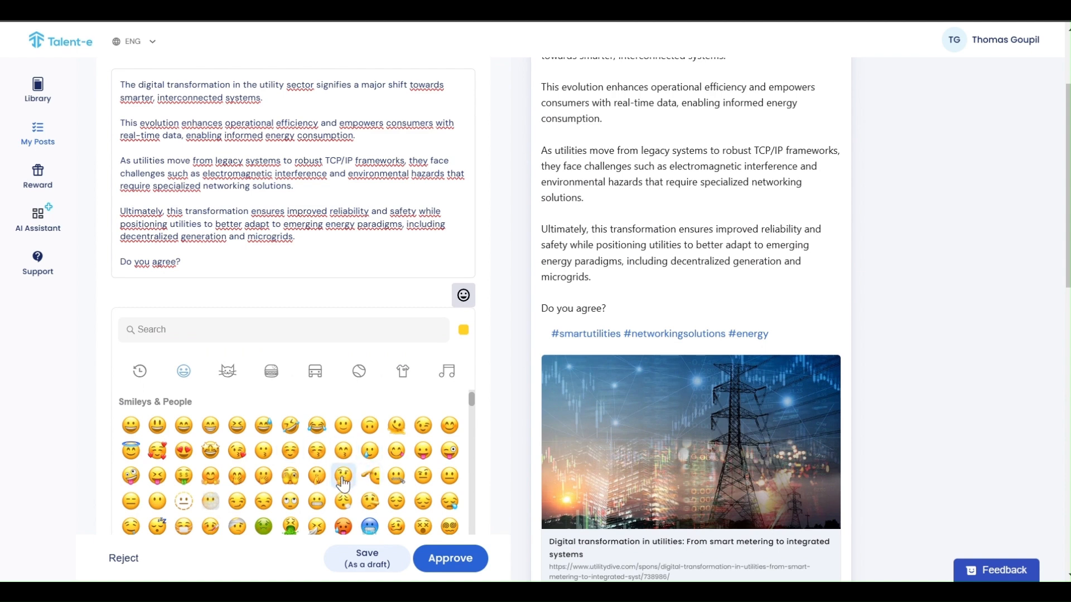
Insert a thinking-face emoji right after 'Do you agree?' at the end of the post.
left_click(343, 476)
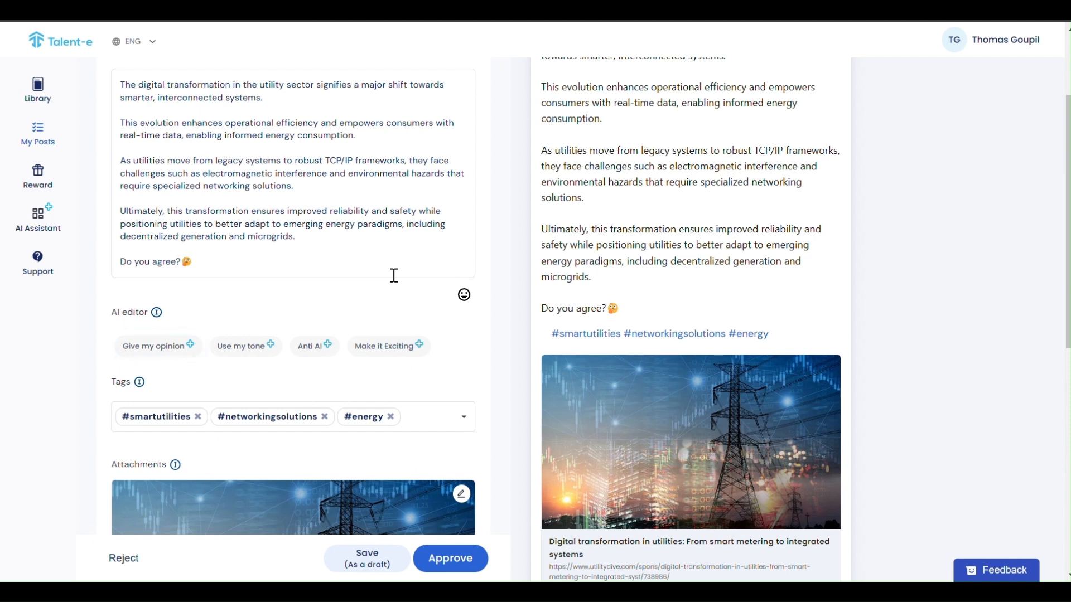
scroll(394, 275, "up", 1)
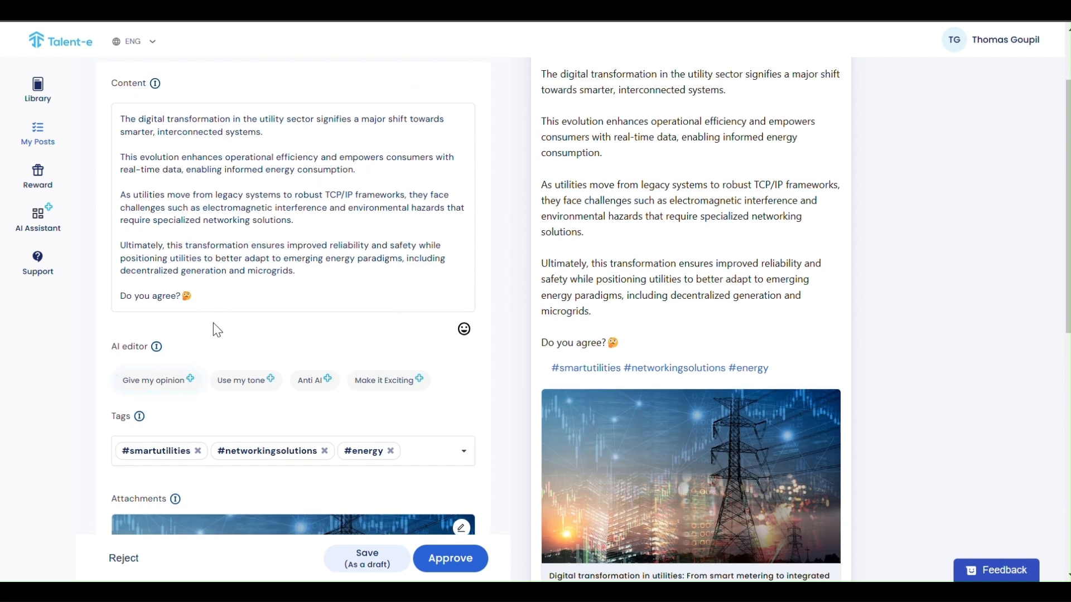
left_click(148, 381)
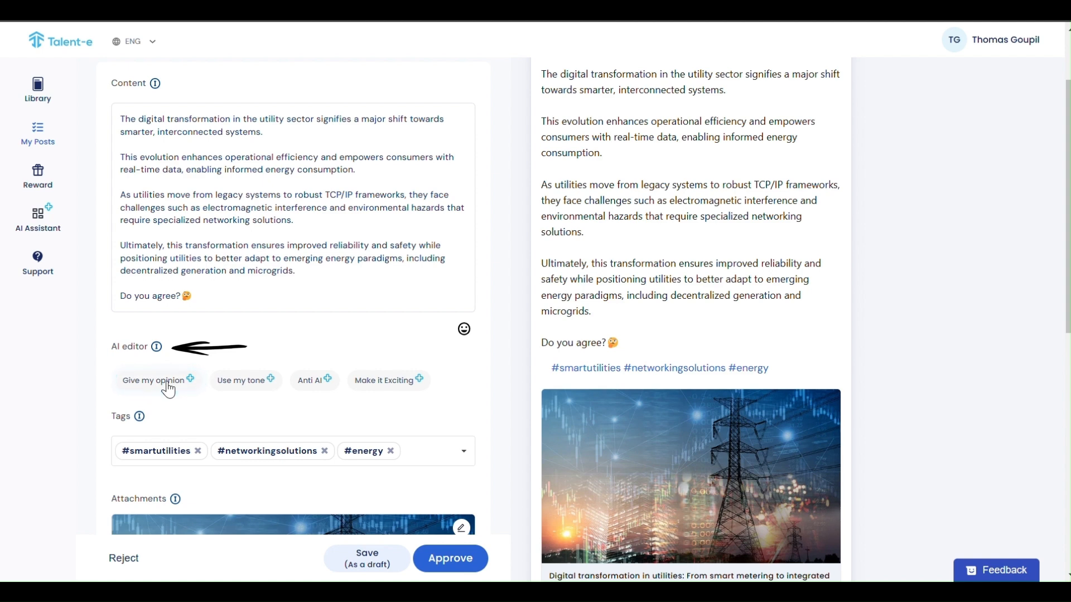
scroll(262, 373, "up", 1)
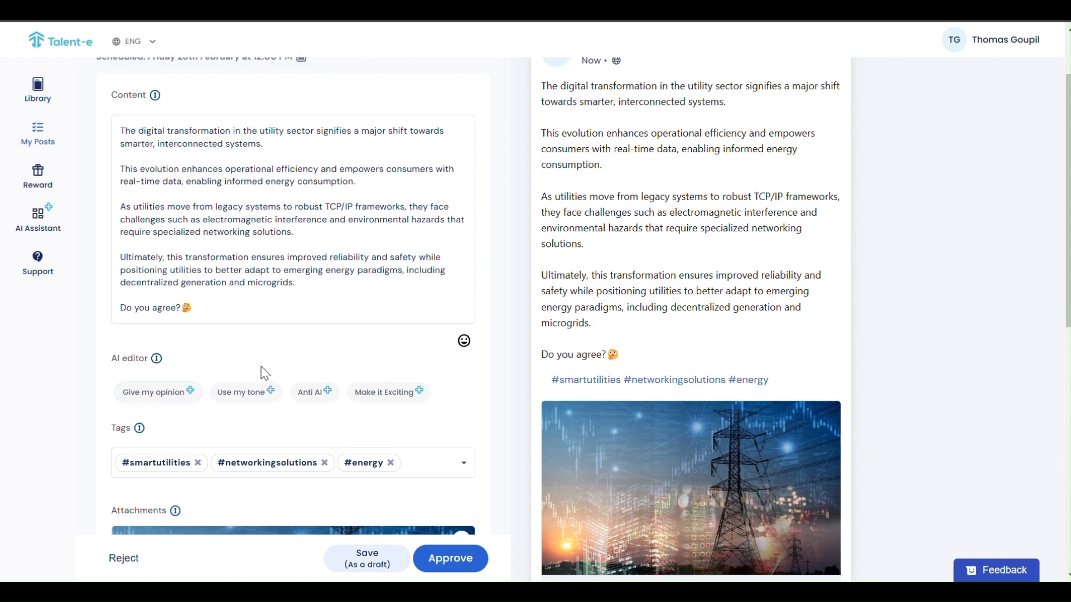
Answer the AI's Give my opinion question with 'use of IA is key for this' and send it.
left_click(154, 403)
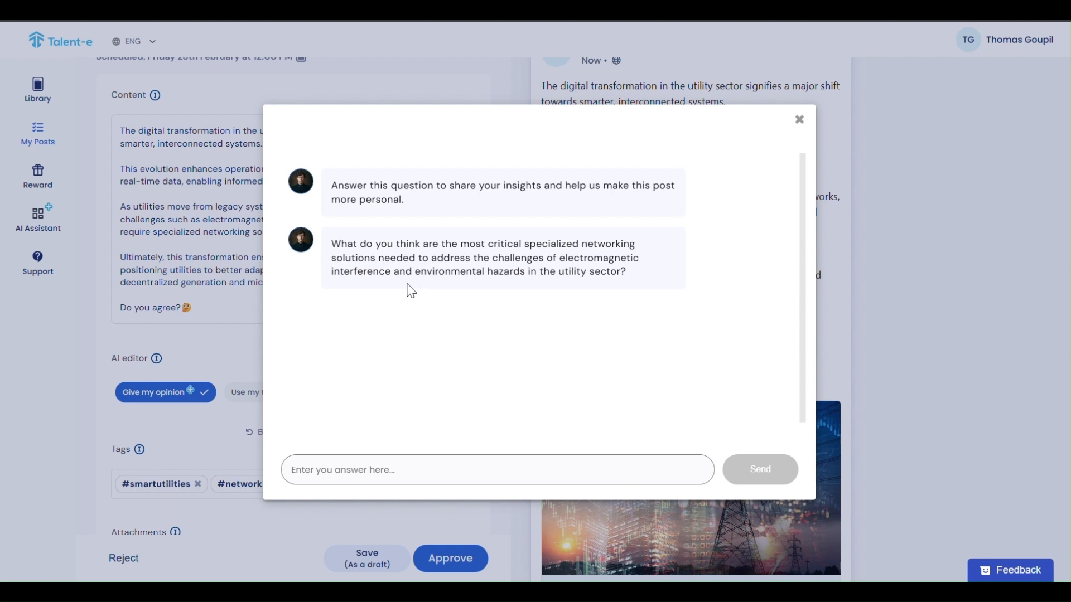
left_click(317, 475)
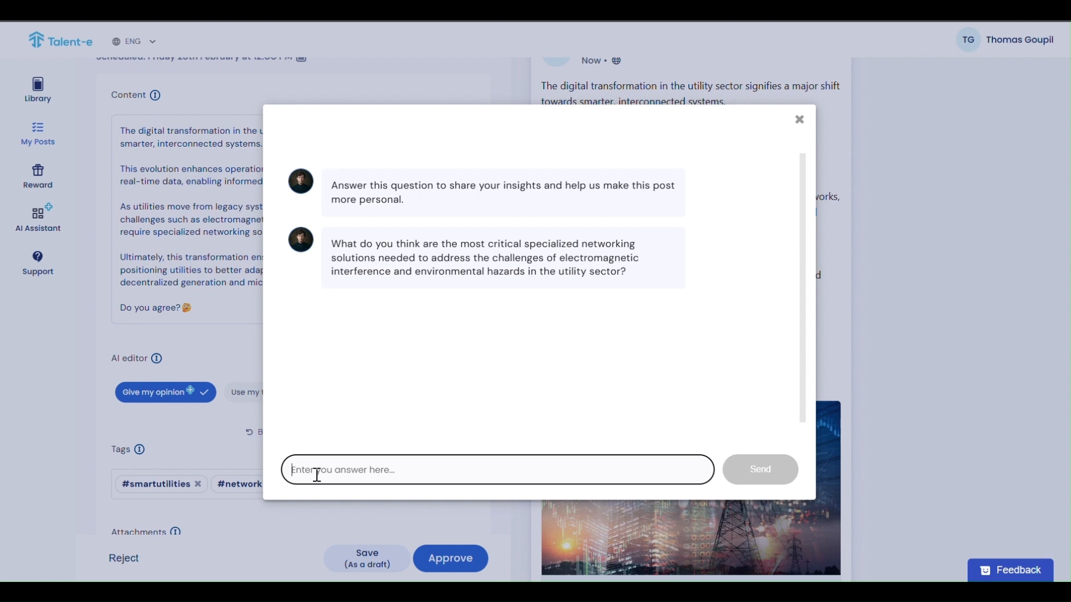
type("us")
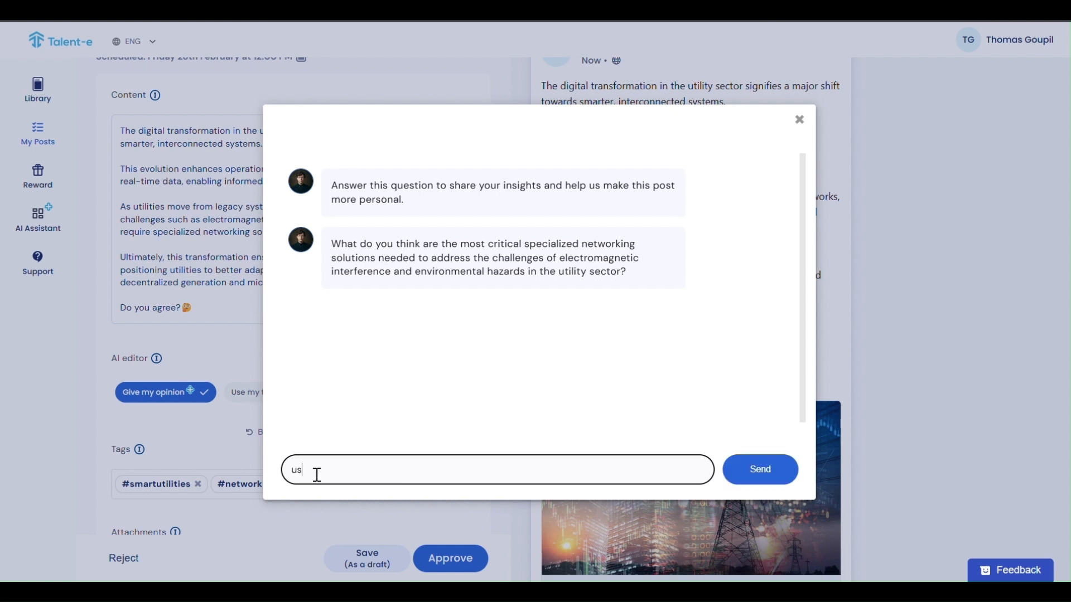
type("e of IA is key for this")
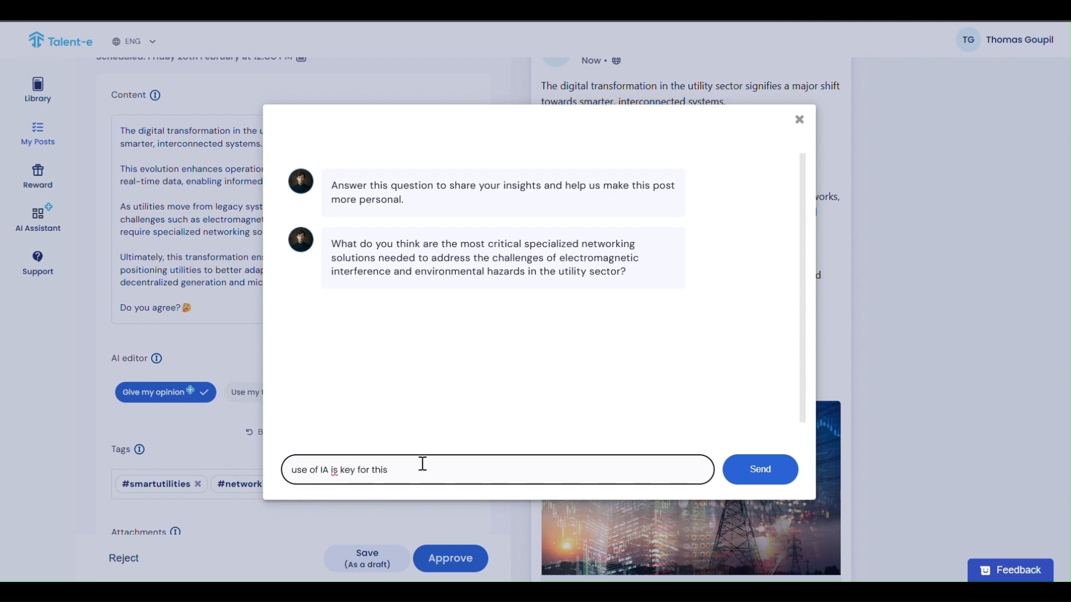
left_click(770, 483)
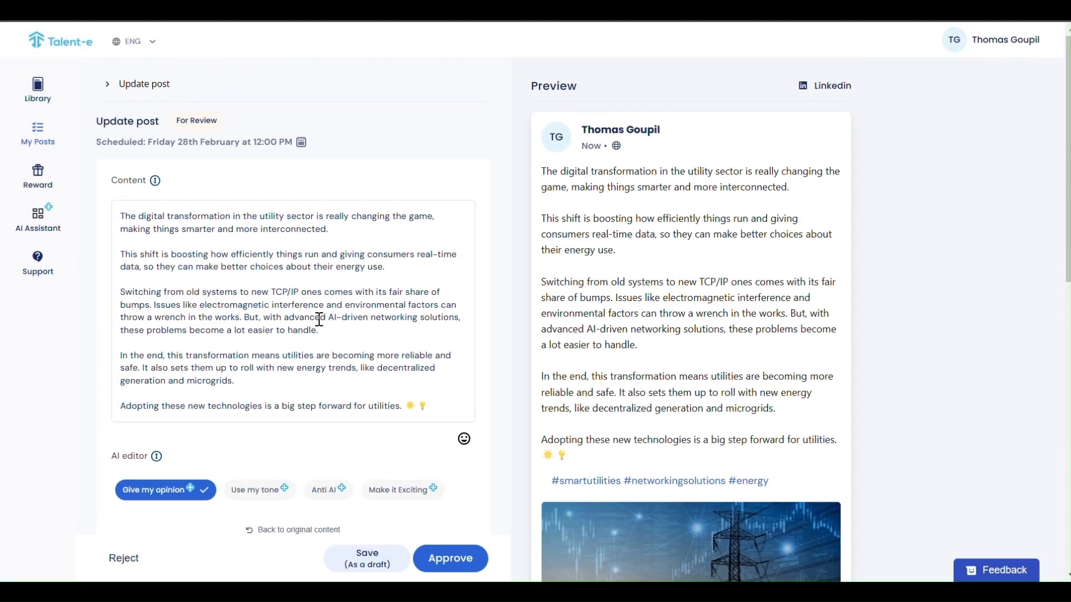
left_click_drag(235, 381, 107, 360)
key("BackSpace")
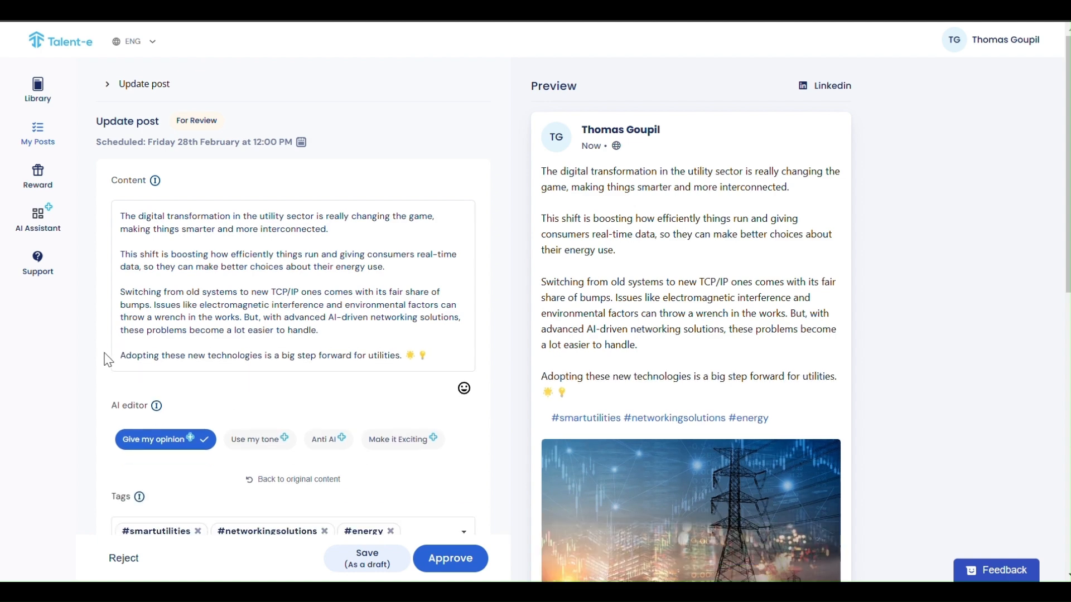
left_click(259, 440)
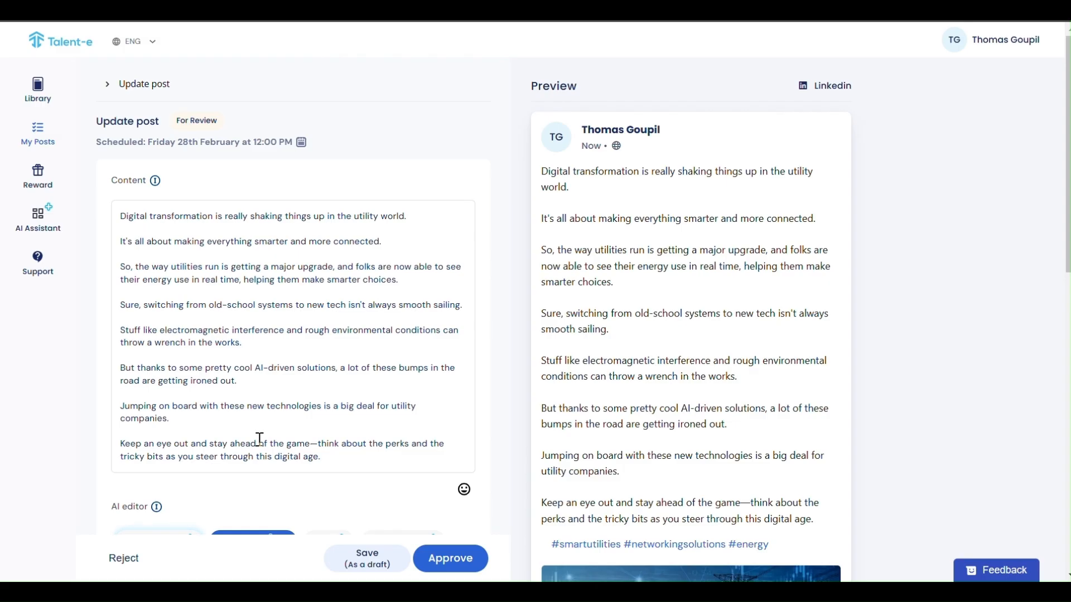
scroll(259, 439, "down", 1)
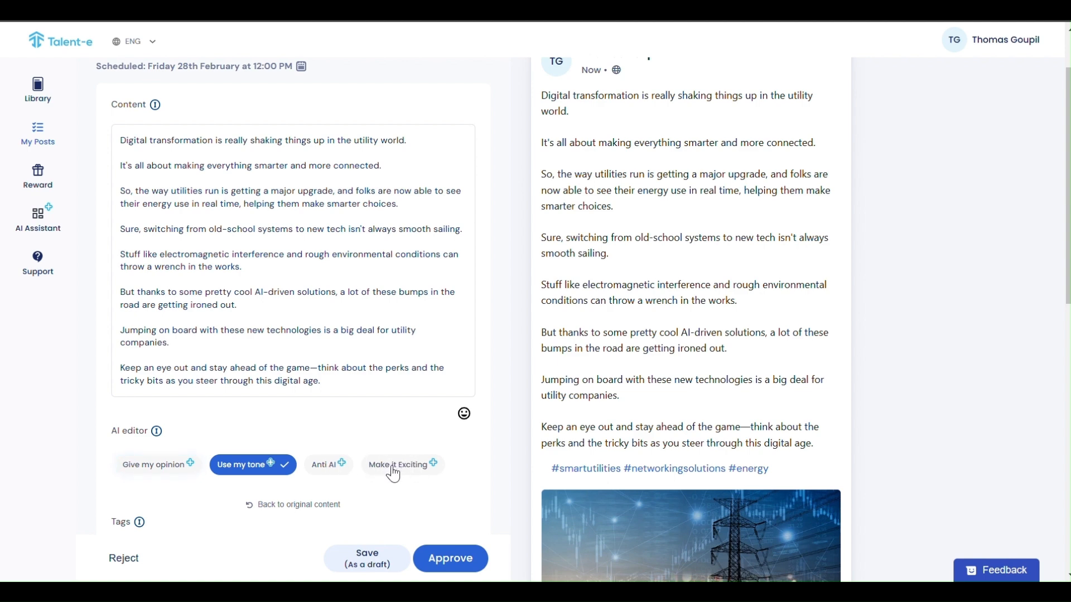
Apply the 'Make it Exciting' AI rewrite, adding emojis and a closing question about digital transformation.
left_click(394, 468)
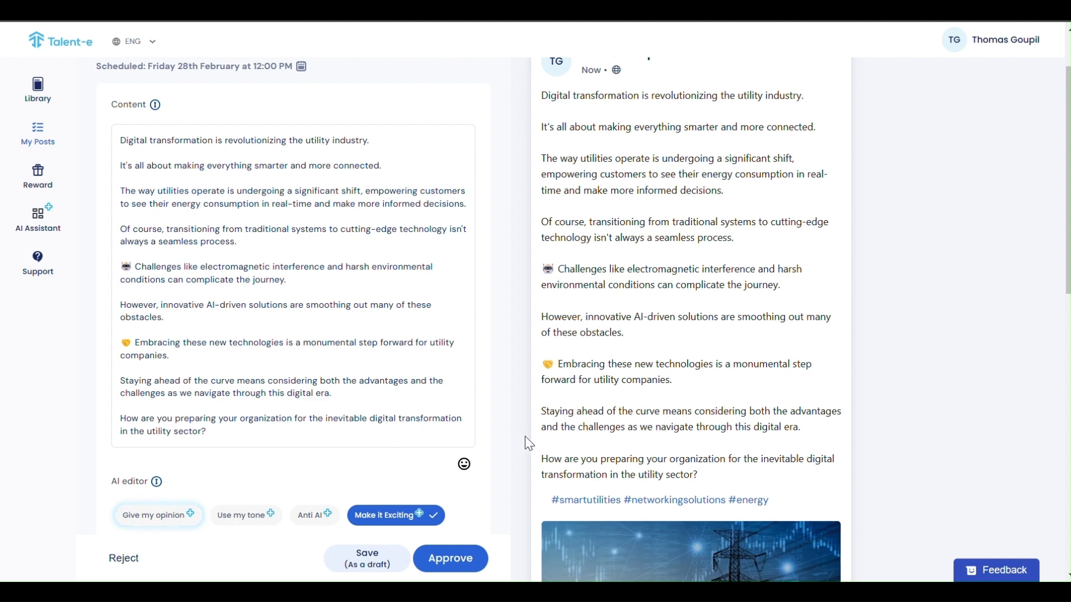
scroll(524, 436, "down", 1)
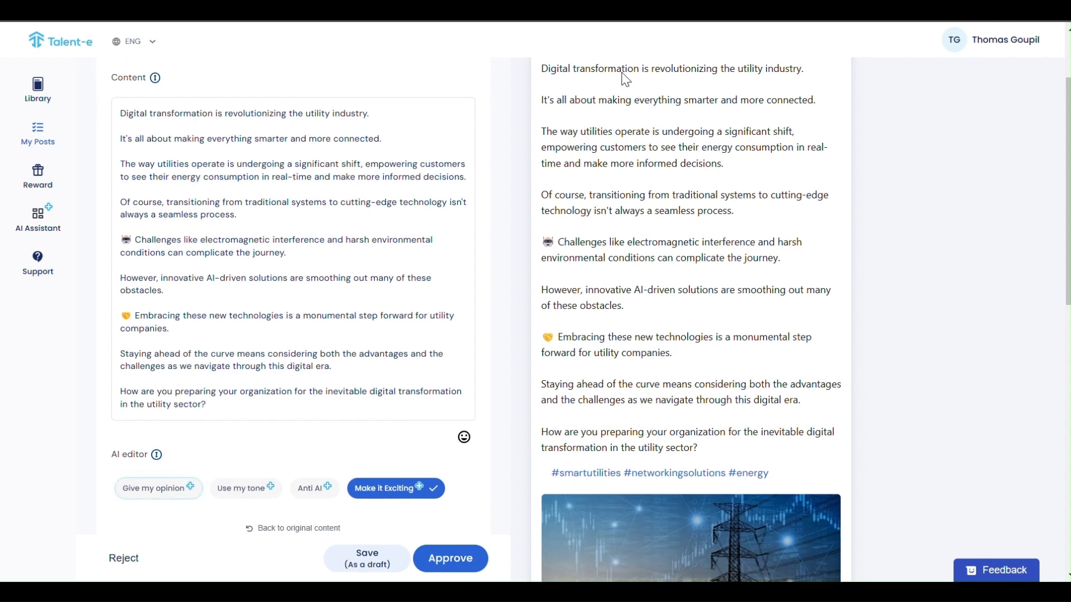
Add a #utilities tag and remove #networkingsolutions, leaving #smartutilities, #energy and #utilities.
scroll(657, 397, "down", 3)
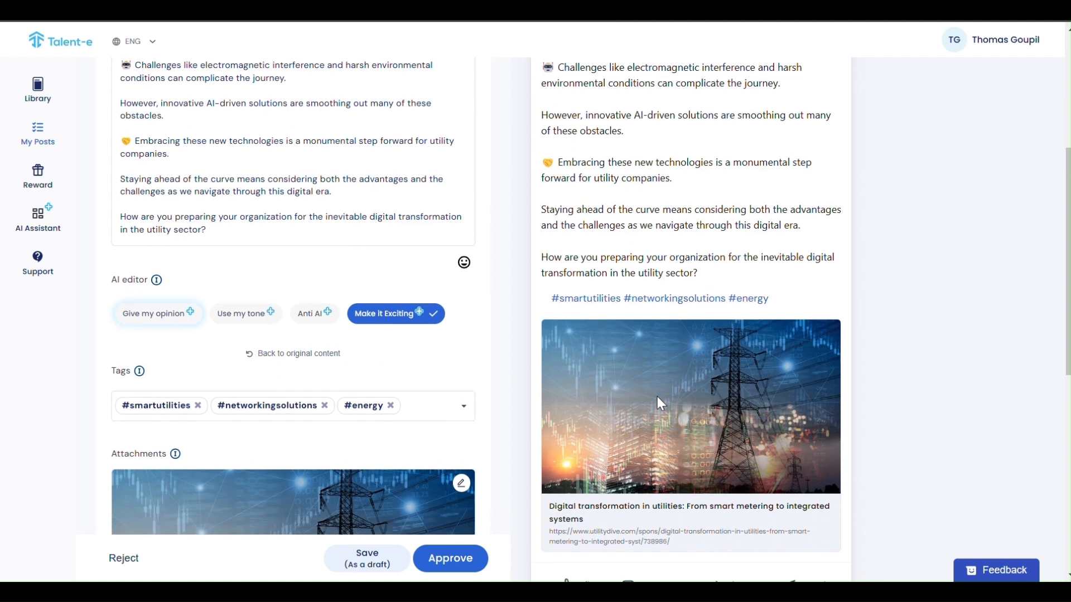
scroll(566, 380, "down", 2)
left_click(420, 299)
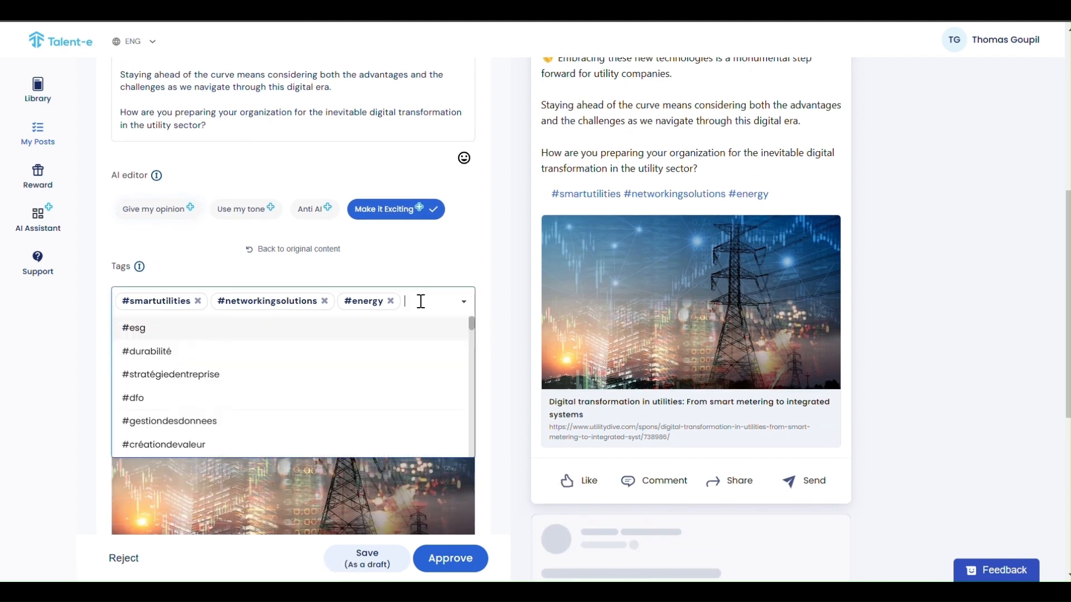
type("utilities")
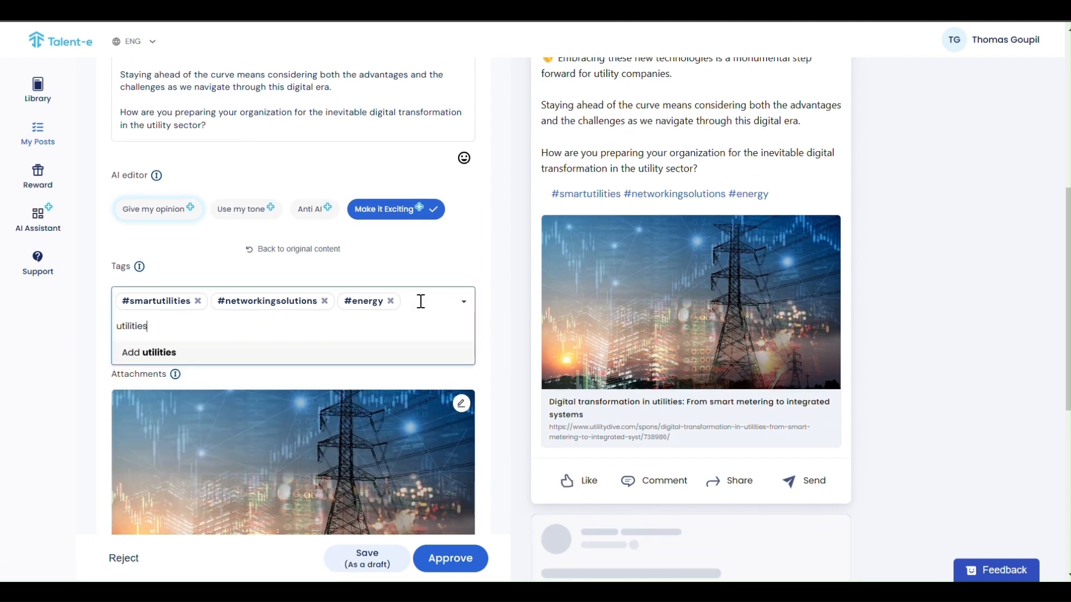
left_click(218, 357)
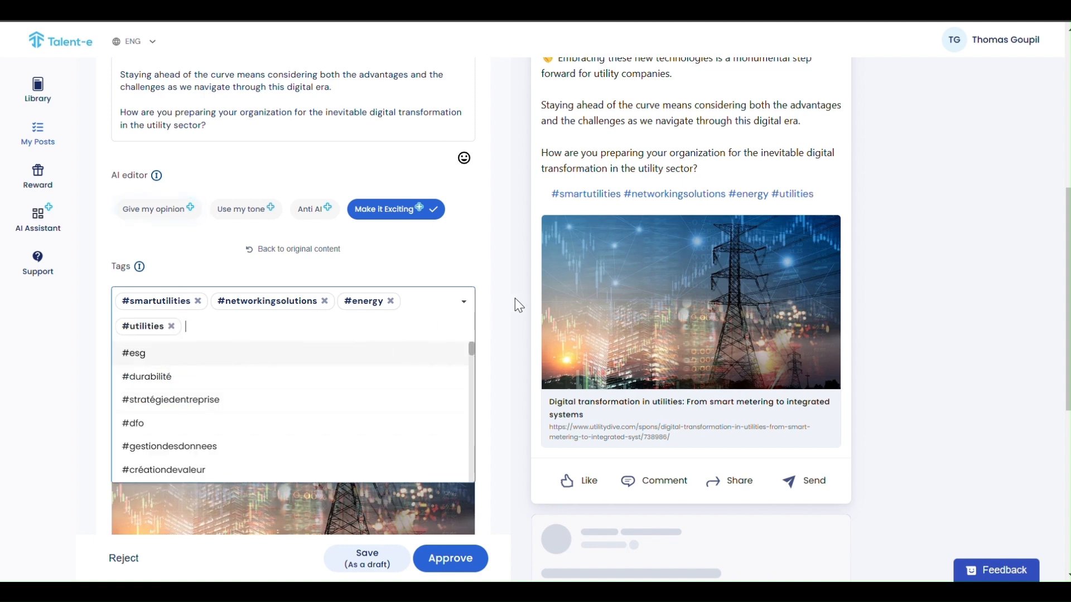
left_click(494, 287)
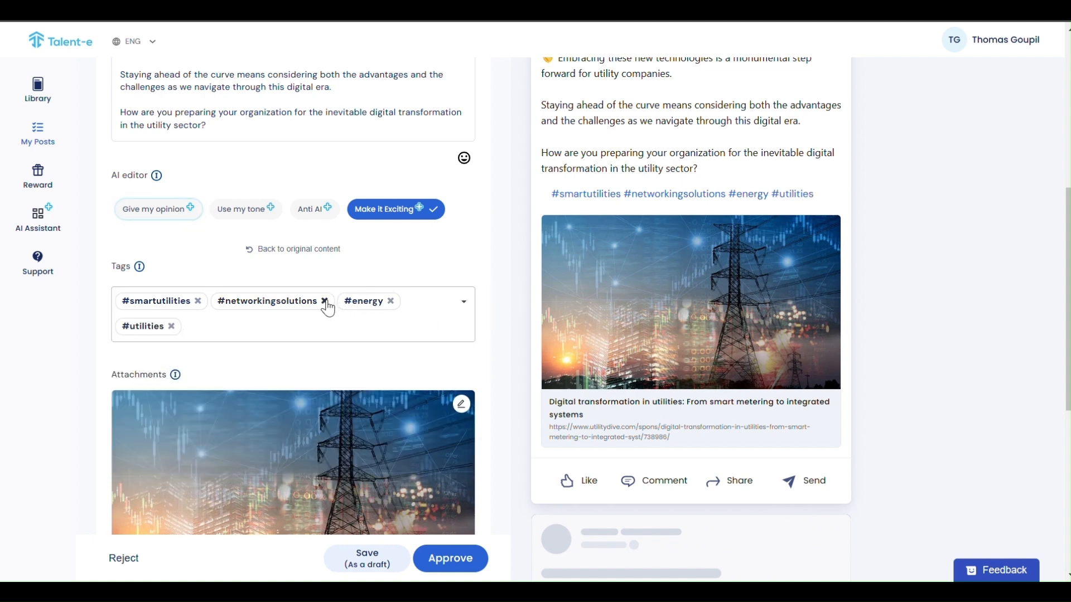
left_click(324, 301)
scroll(514, 272, "down", 4)
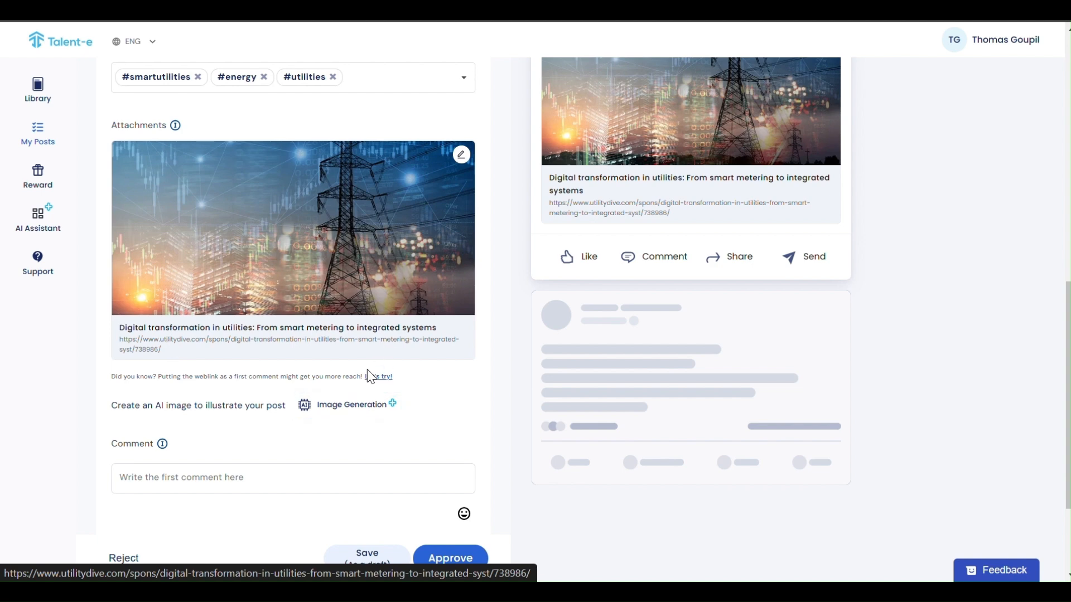
Generate an AI image contrasting old industry with digital technology, preview it, and attach it.
left_click(340, 404)
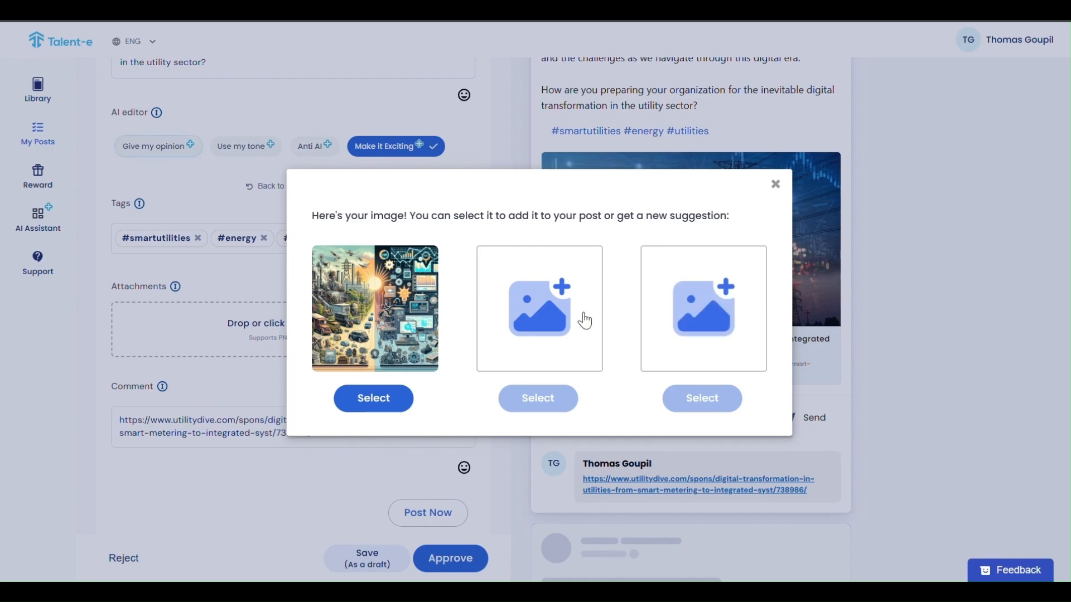
left_click(379, 309)
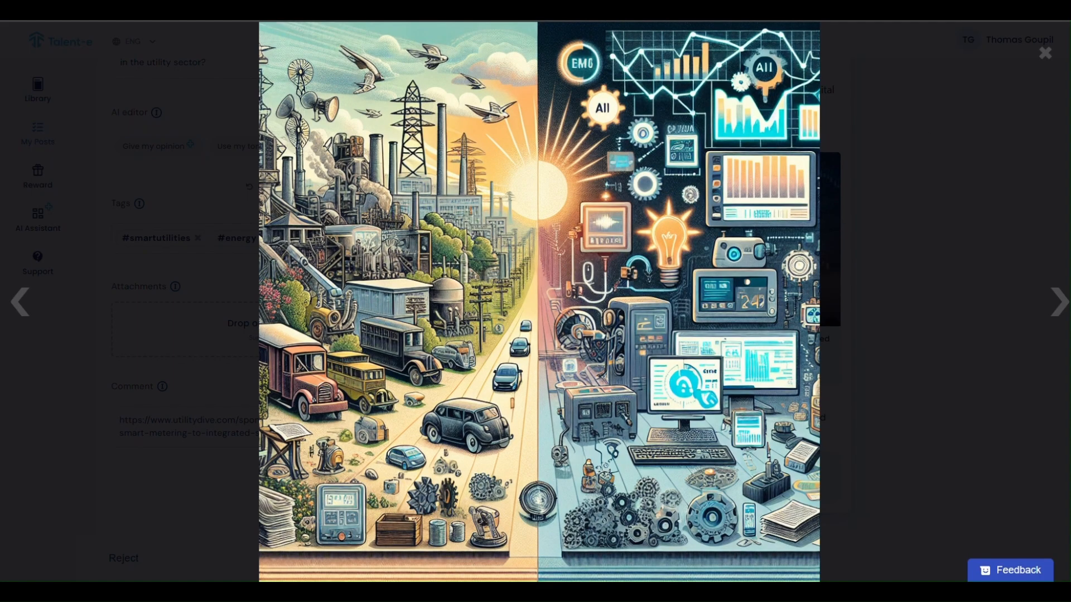
left_click(1042, 51)
left_click(383, 408)
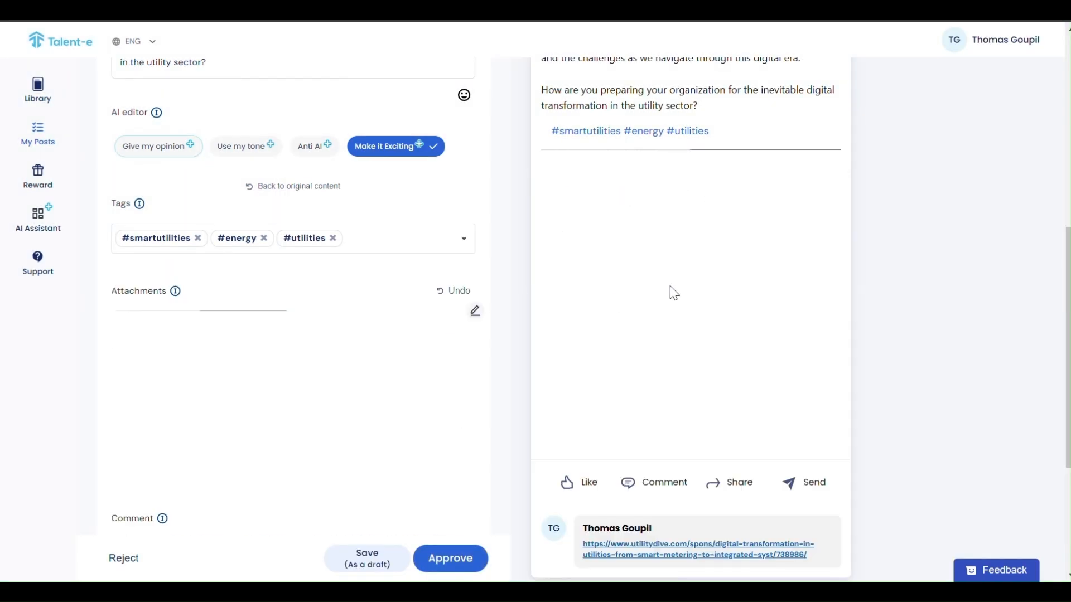
Delete the article URL from the Comment box so the first comment is empty.
scroll(671, 285, "up", 5)
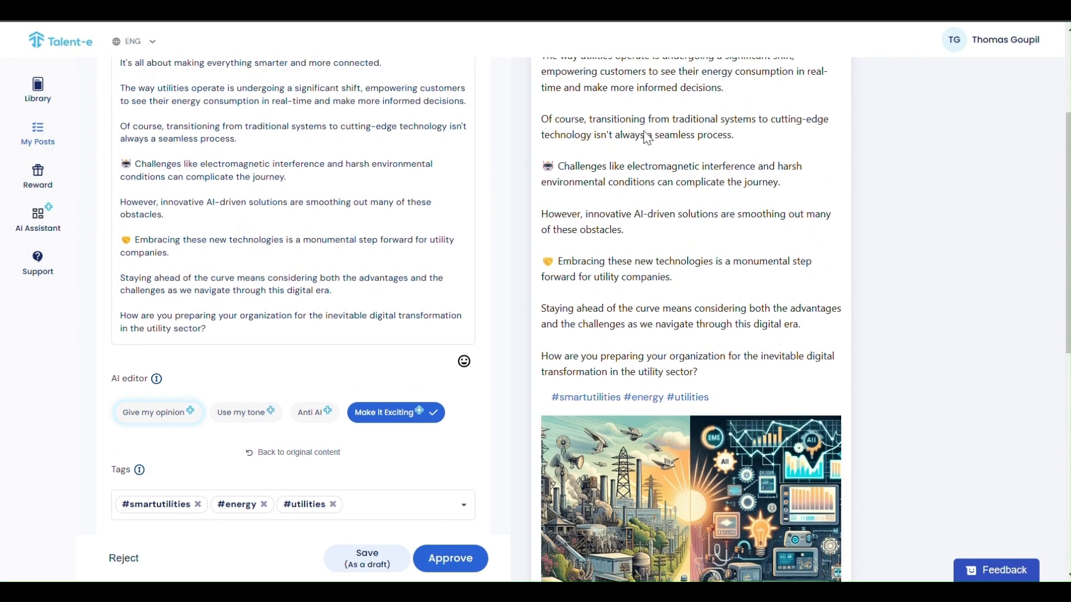
scroll(666, 179, "down", 7)
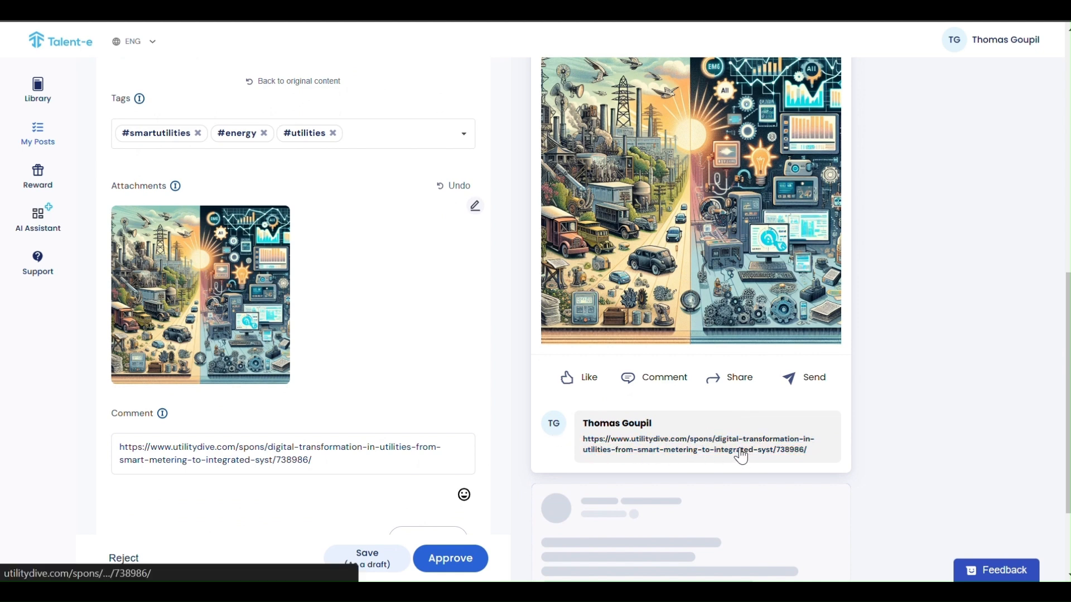
left_click_drag(342, 466, 103, 436)
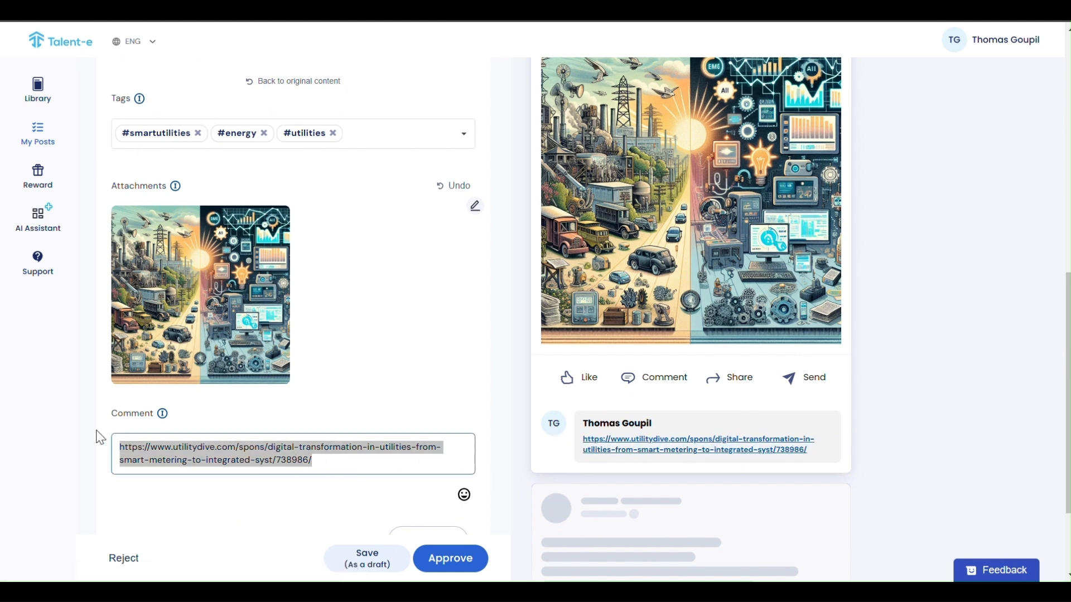
key("BackSpace")
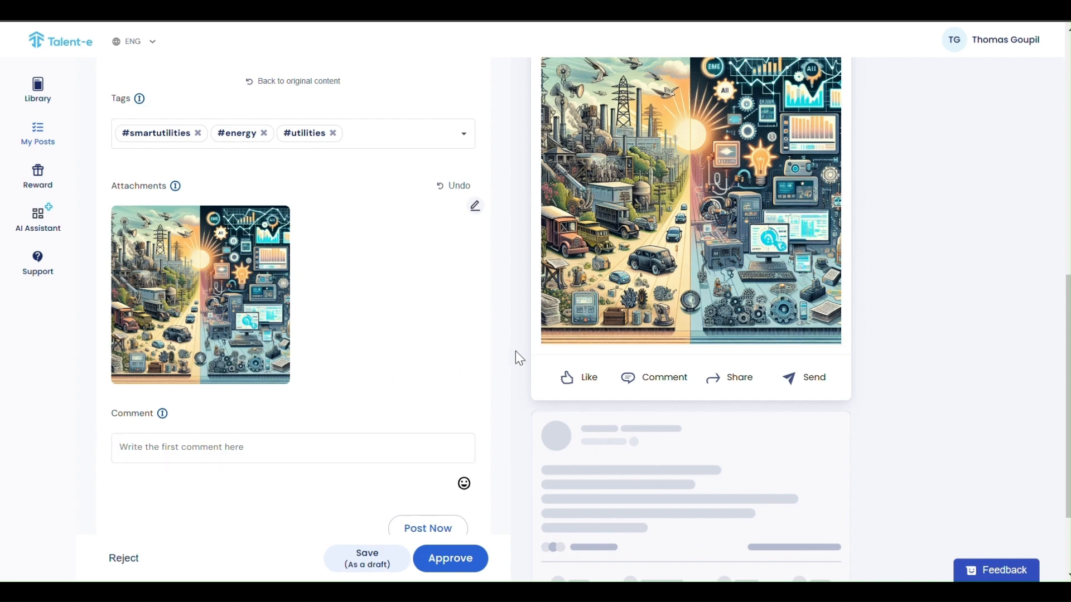
scroll(517, 354, "down", 2)
scroll(515, 350, "up", 2)
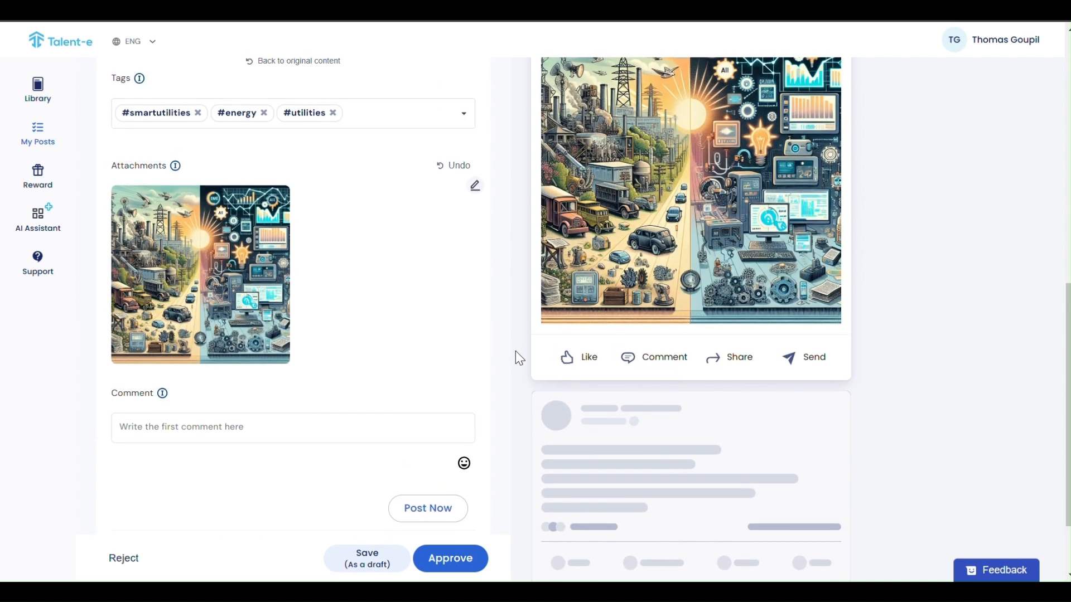
scroll(515, 350, "up", 6)
scroll(515, 350, "up", 3)
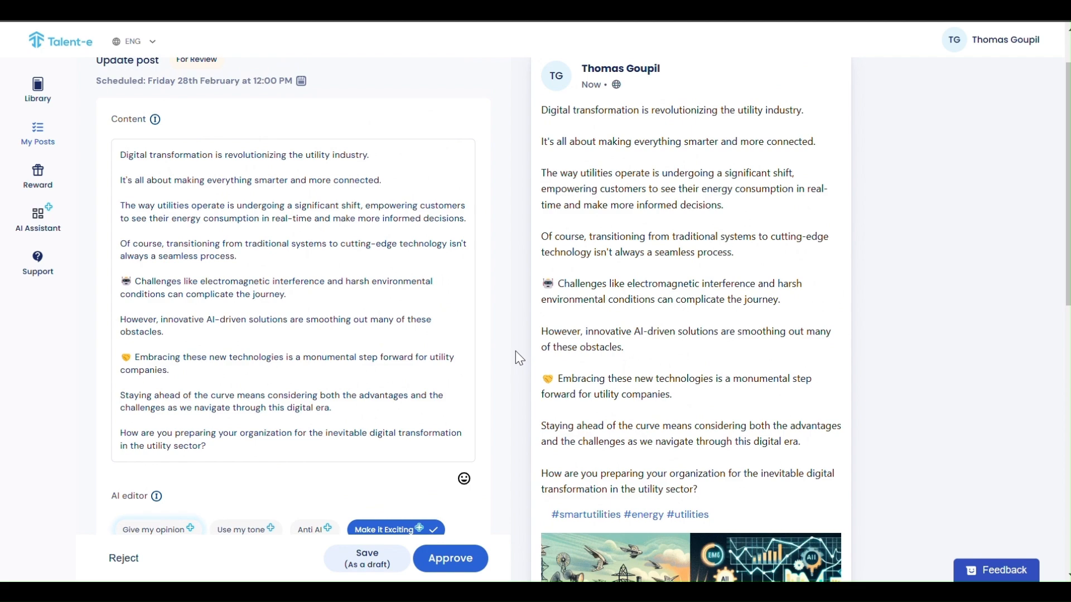
scroll(515, 350, "down", 12)
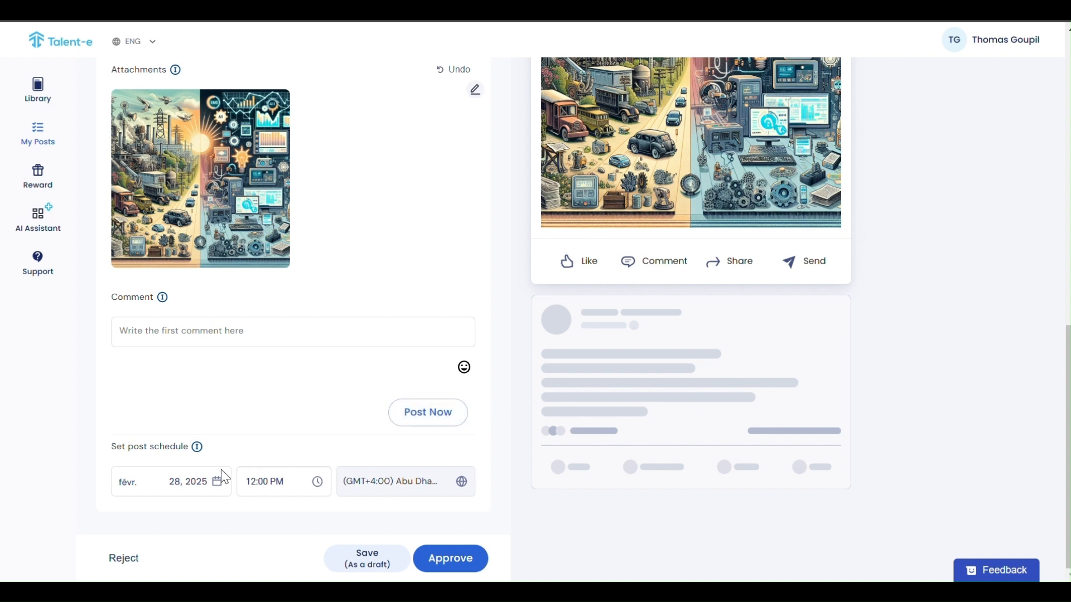
Move the utilities post to Friday 21 February 2025 at 12:00 PM and approve it.
left_click(217, 484)
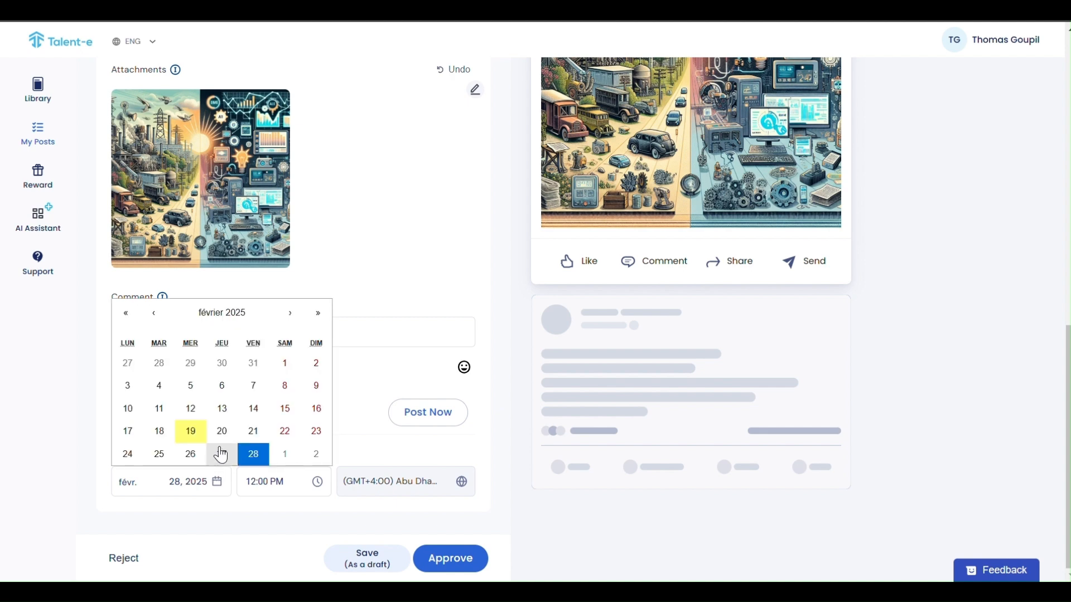
left_click(261, 424)
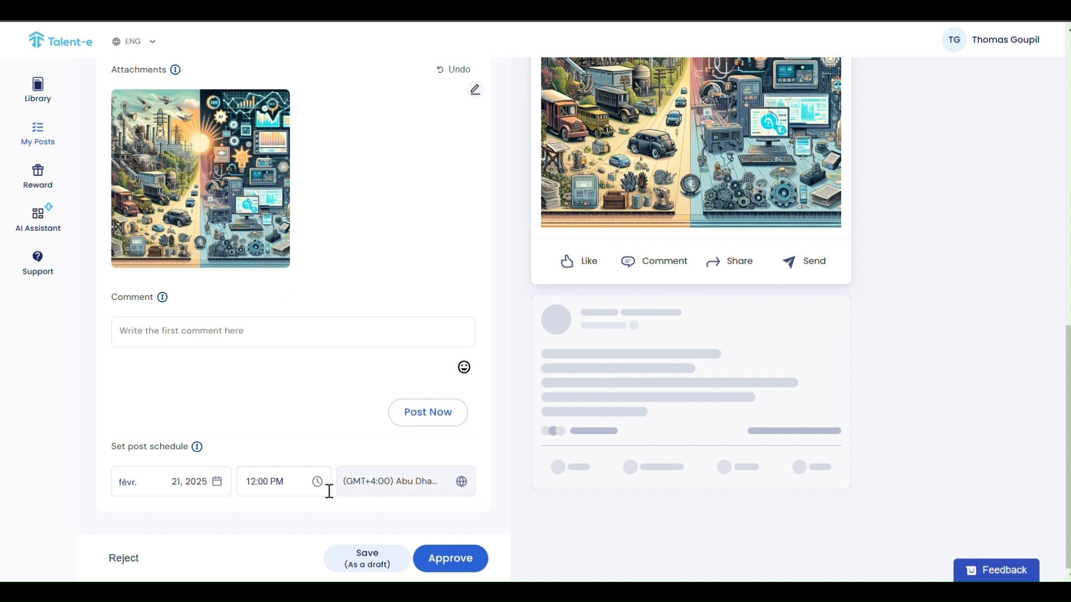
left_click(440, 557)
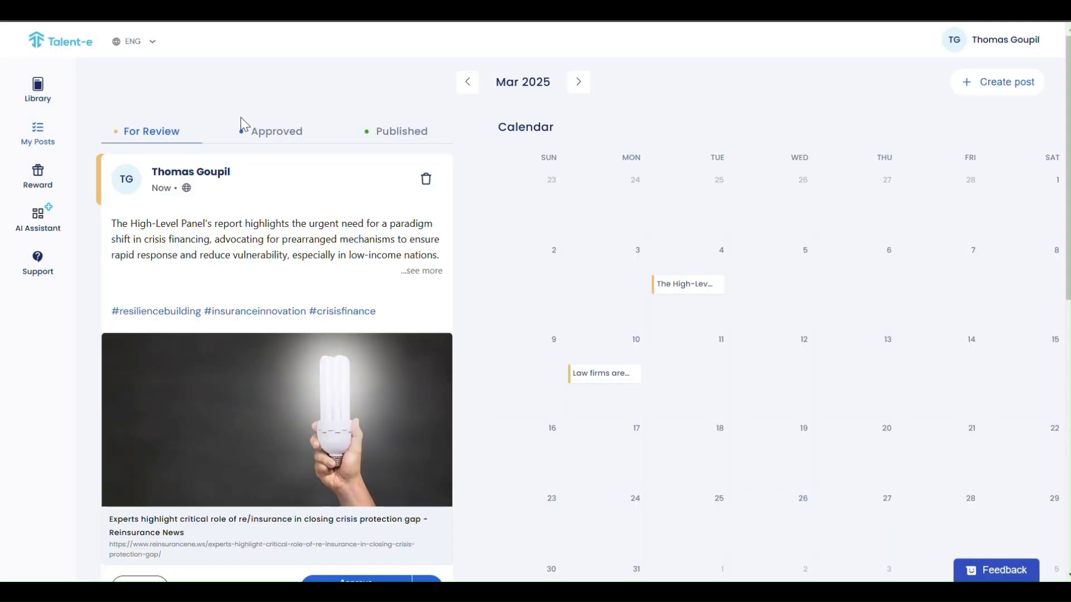
Go back to February 2025 and check the approved digital transformation post scheduled on the 21st.
left_click(467, 82)
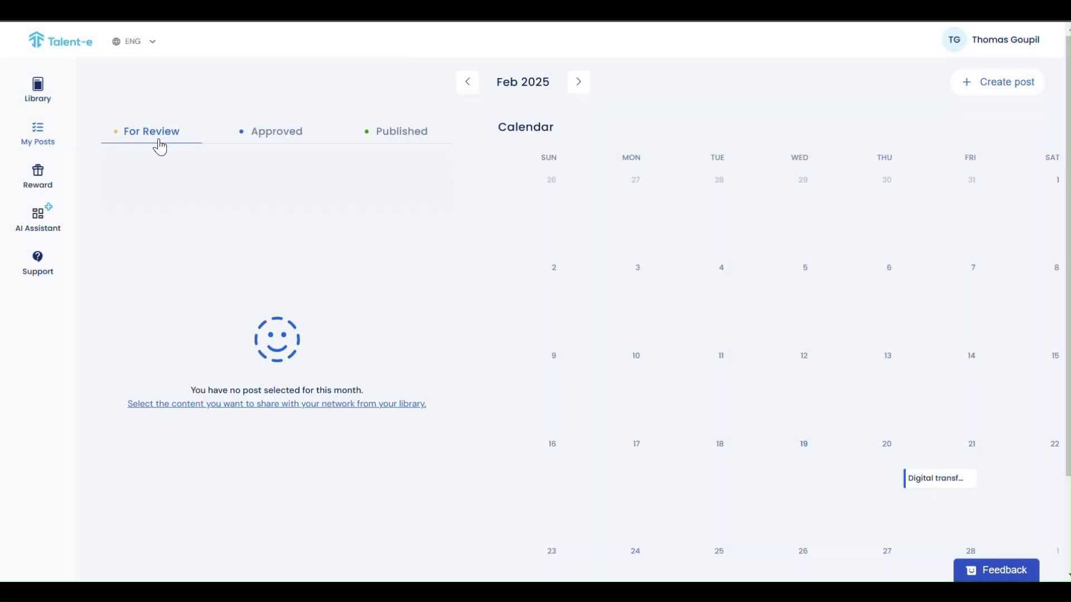
left_click(273, 133)
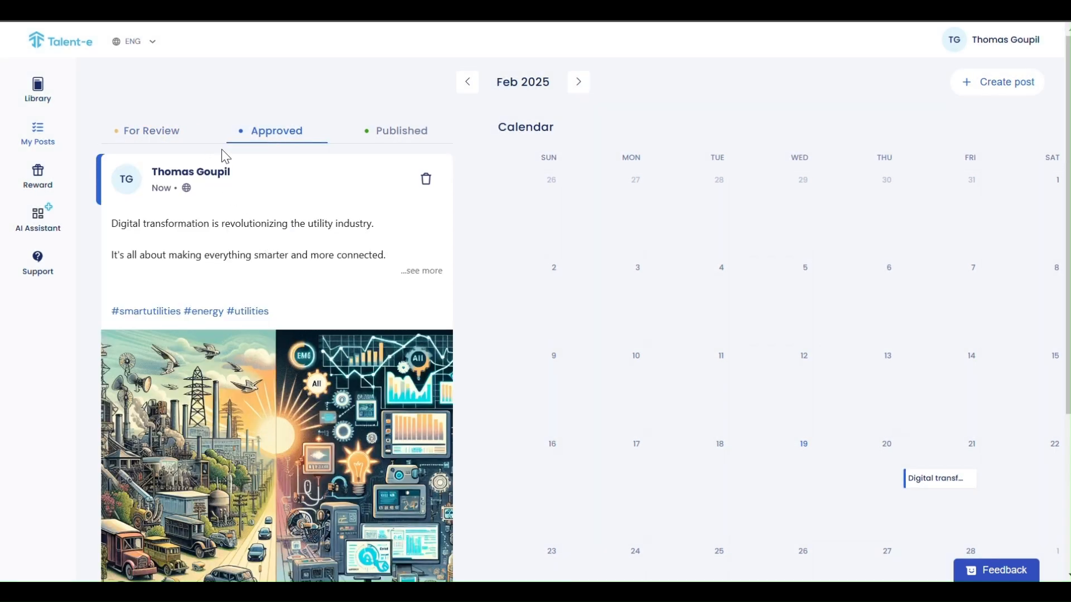
left_click(415, 272)
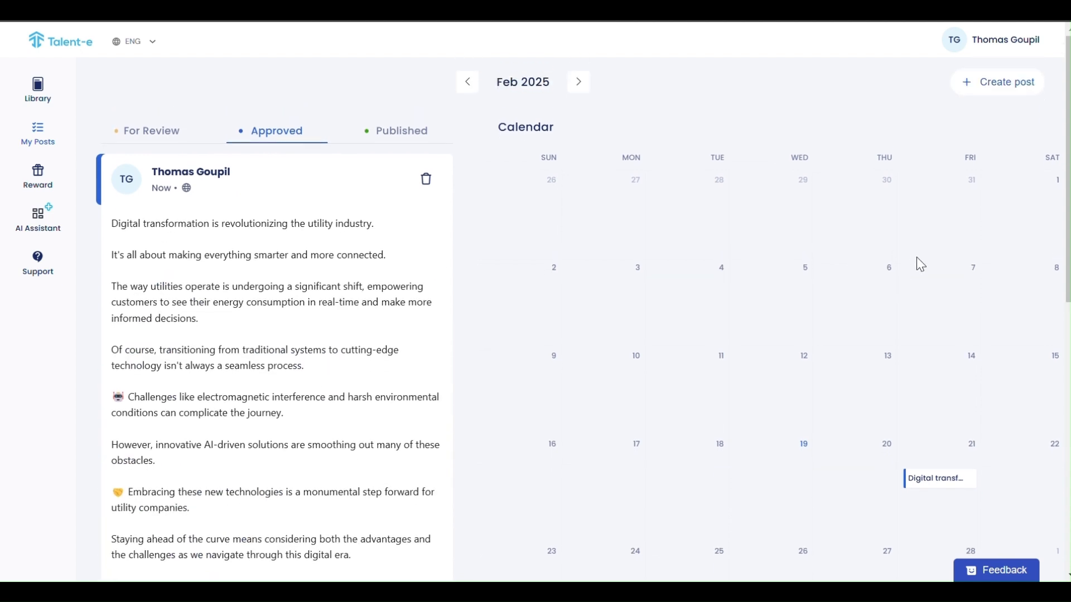
left_click(927, 482)
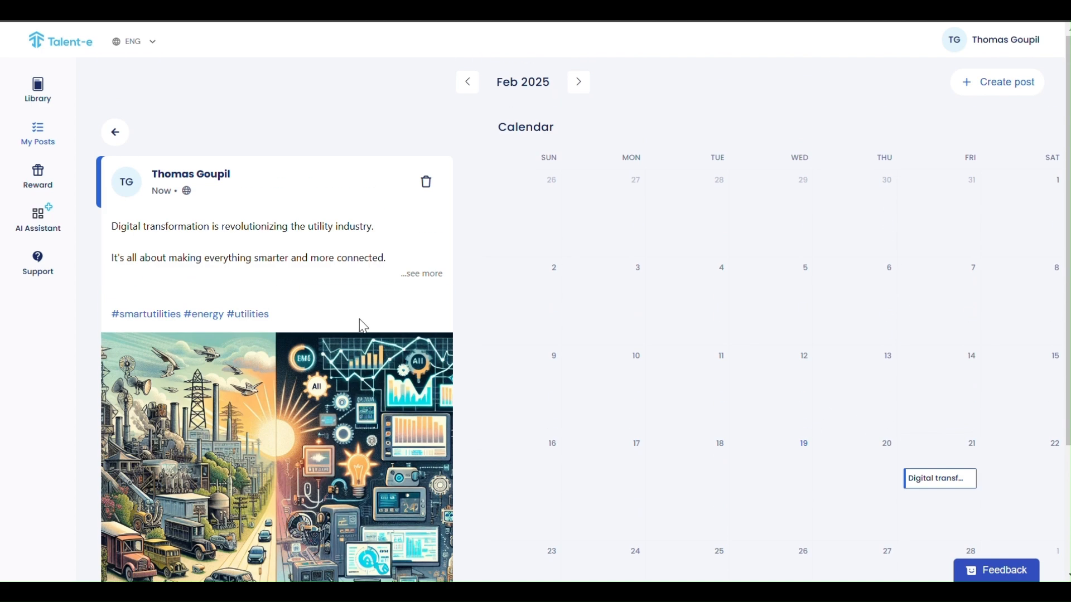
left_click(115, 133)
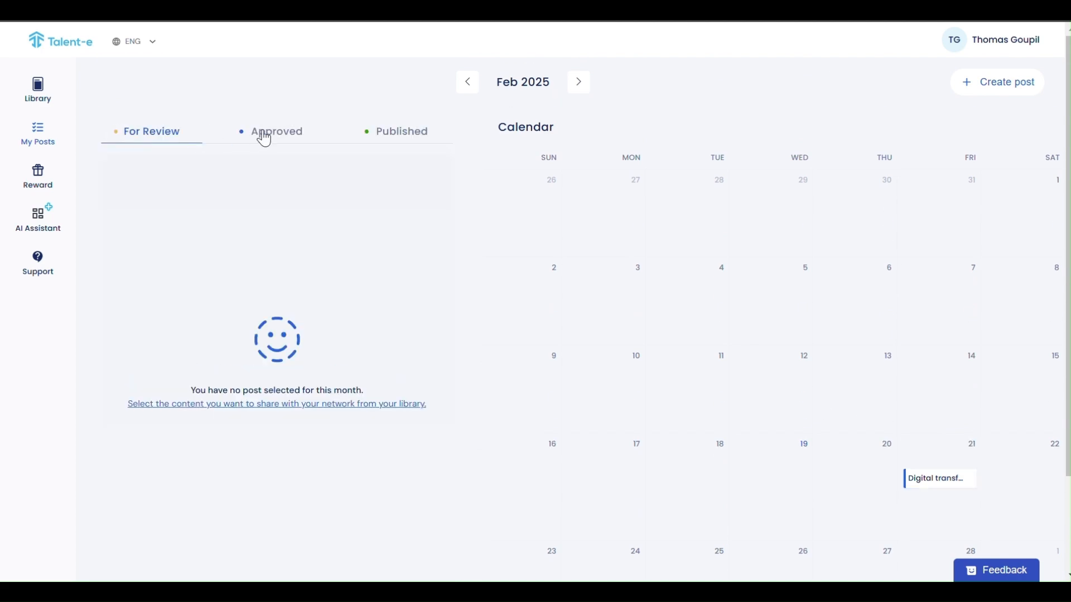